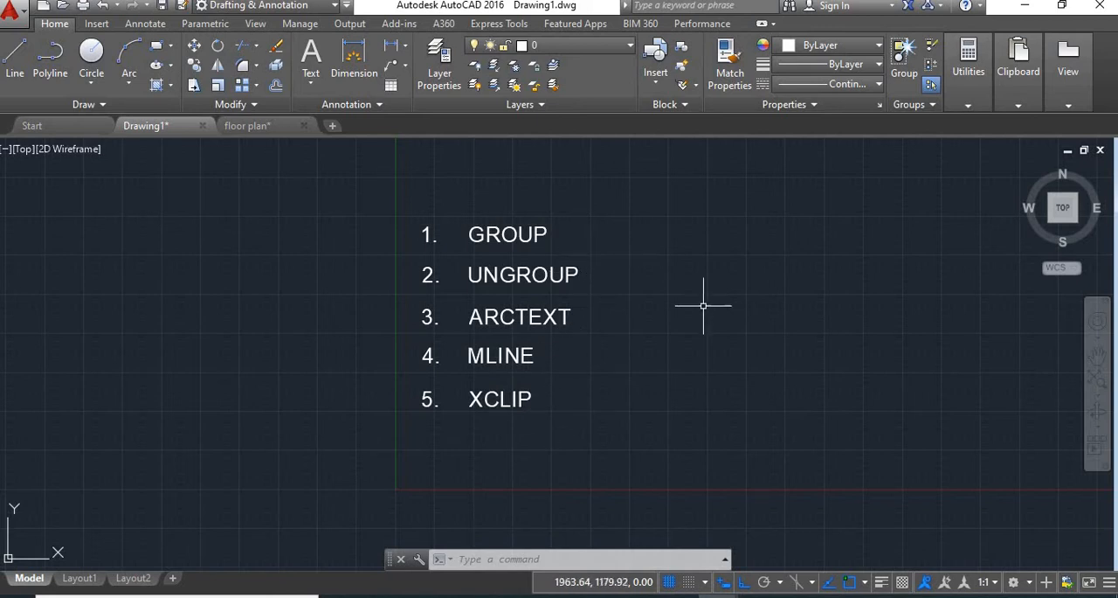
Draw an upright rectangle in the empty area to the right of the command list.
middle_click_drag(754, 320, 601, 330)
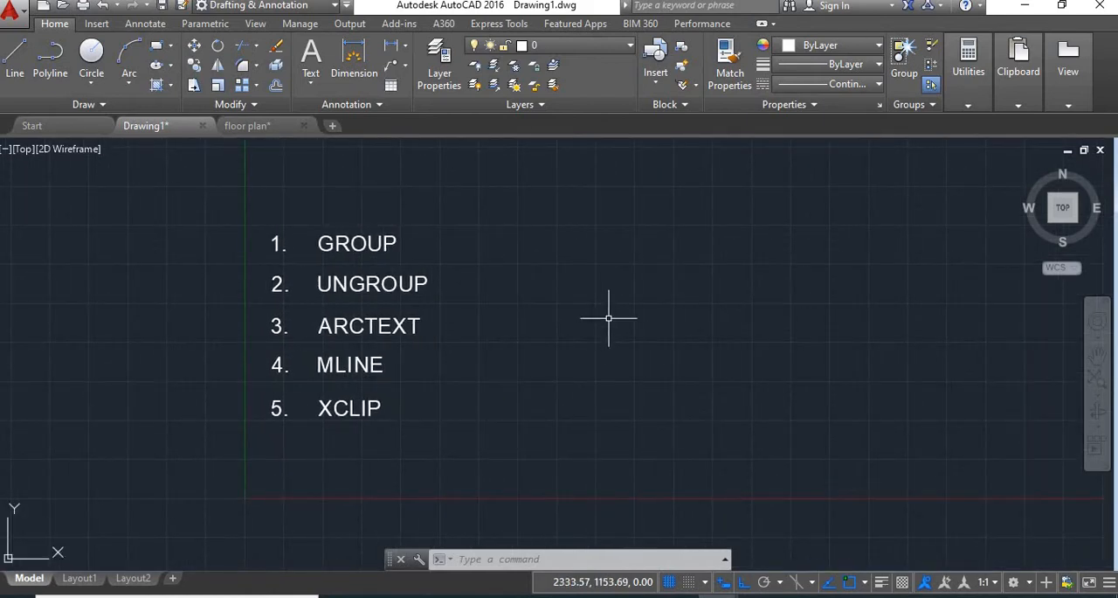
key("Return")
left_click(589, 247)
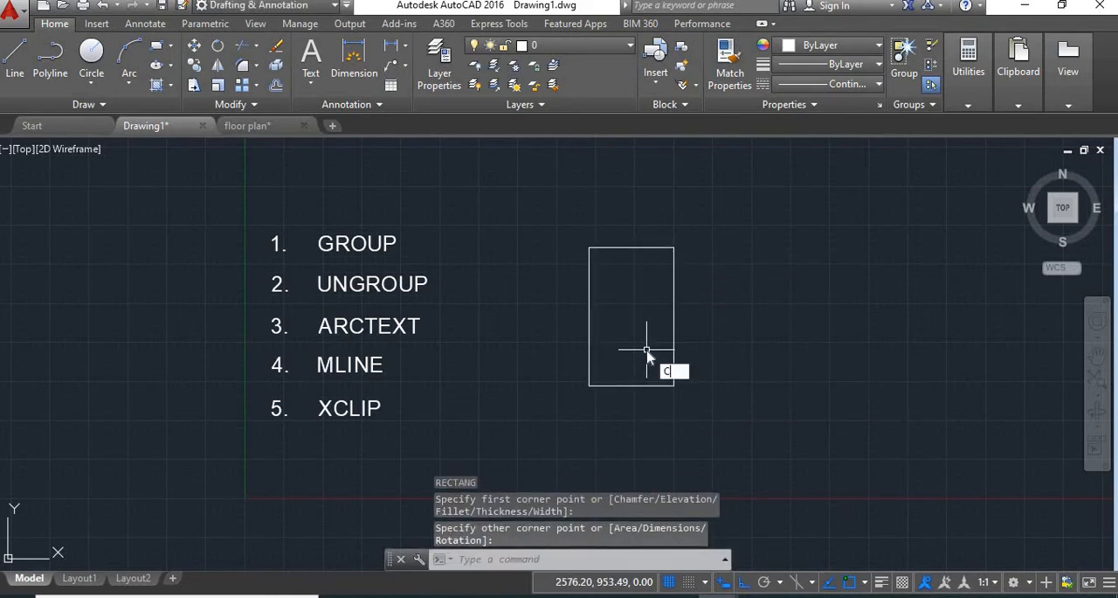
Draw a circle of about 401 radius overlapping the rectangle's right side and a smaller circle below it.
key("Return")
left_click(703, 276)
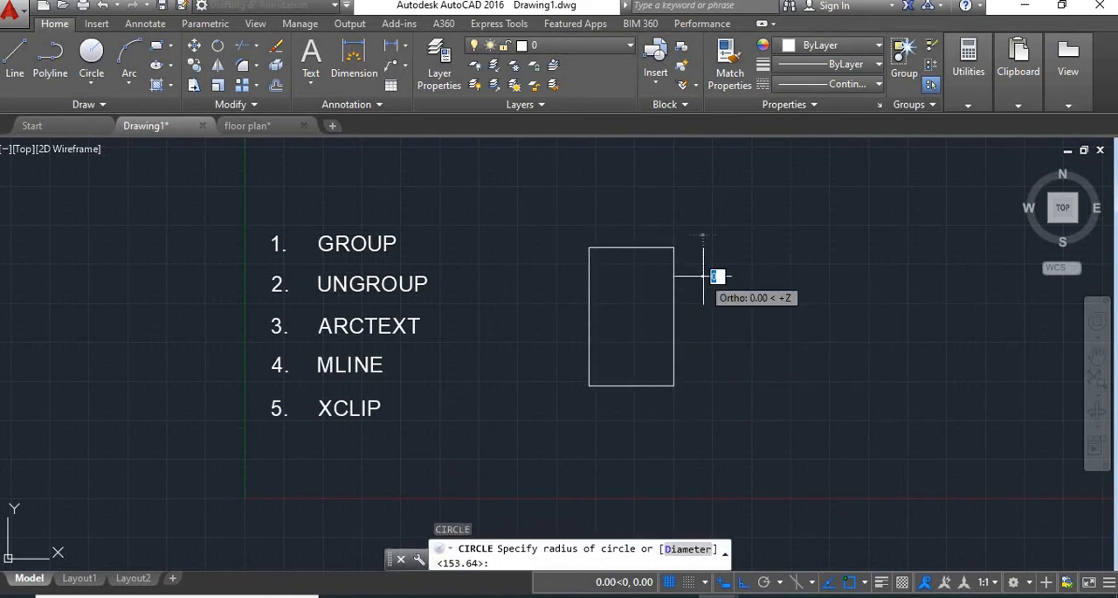
left_click(766, 236)
key("Return")
left_click(743, 383)
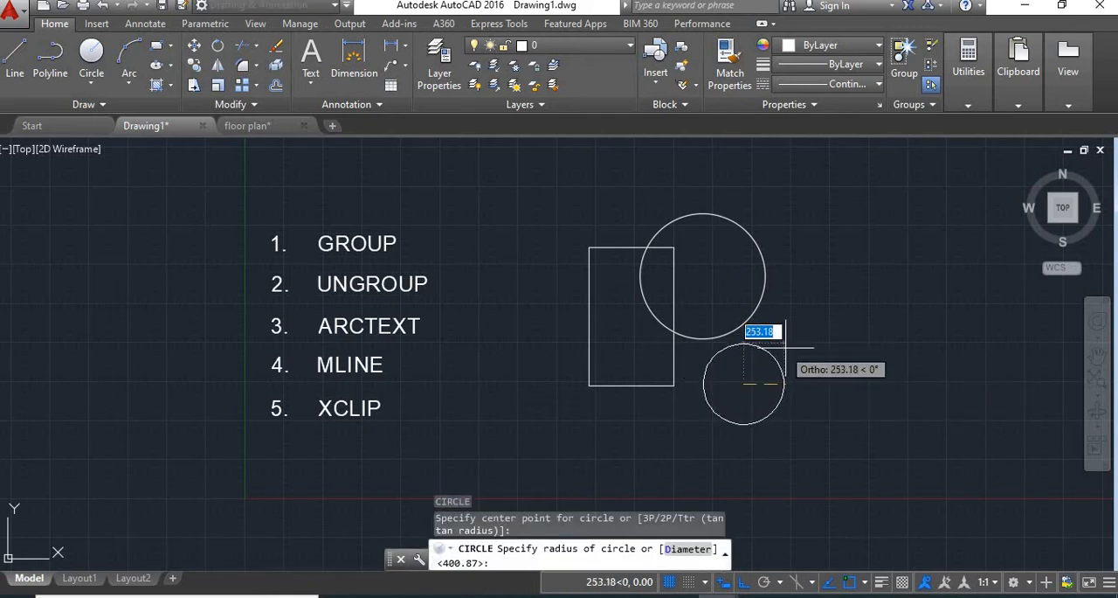
left_click(783, 346)
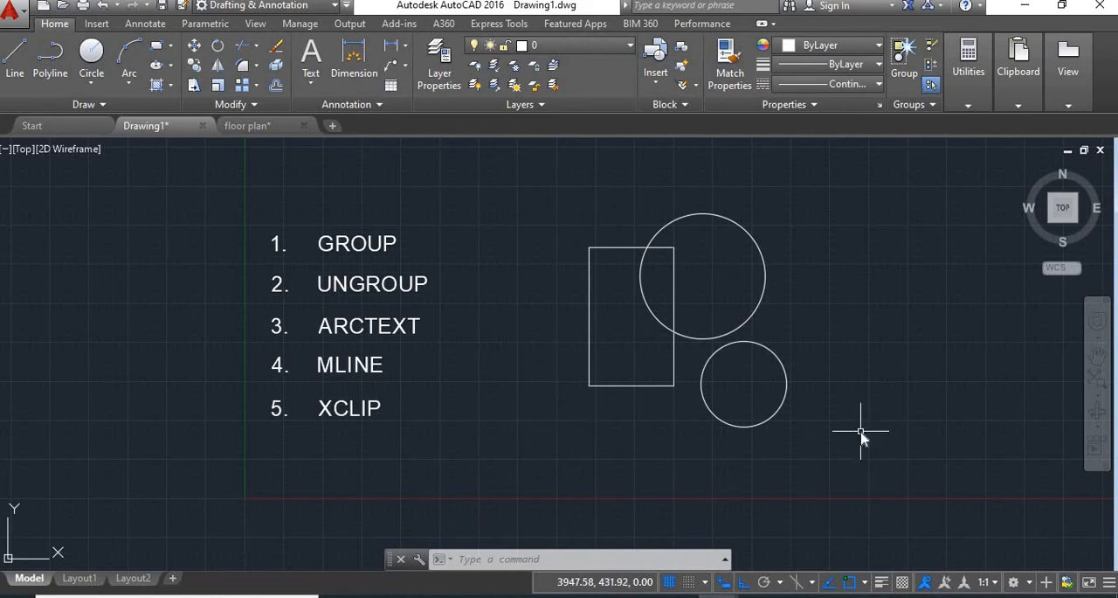
Group the rectangle and both circles into one group.
type("GROUP")
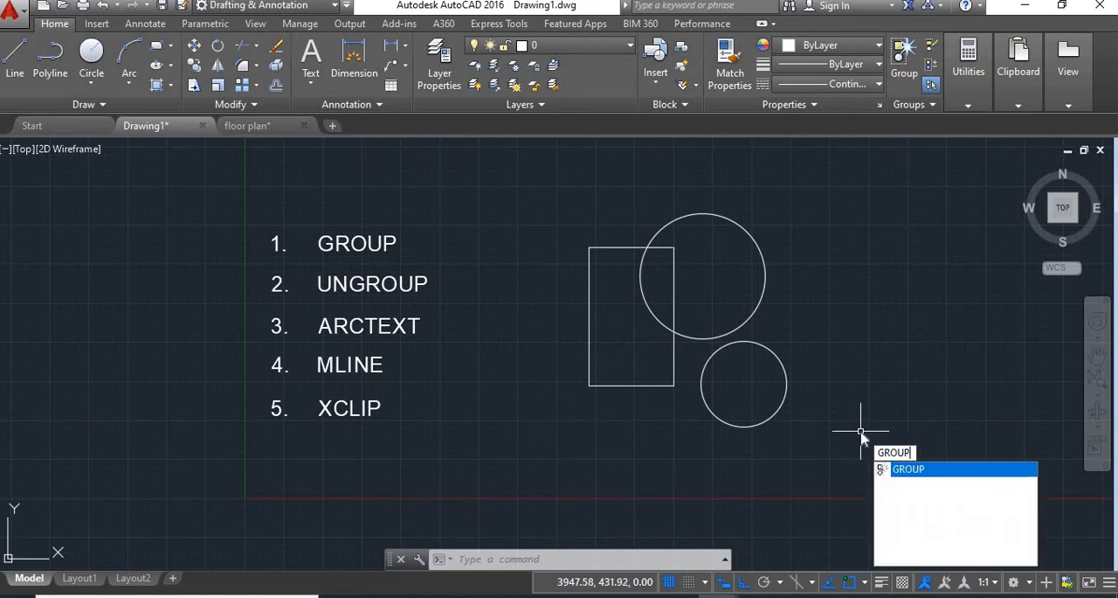
key("Return")
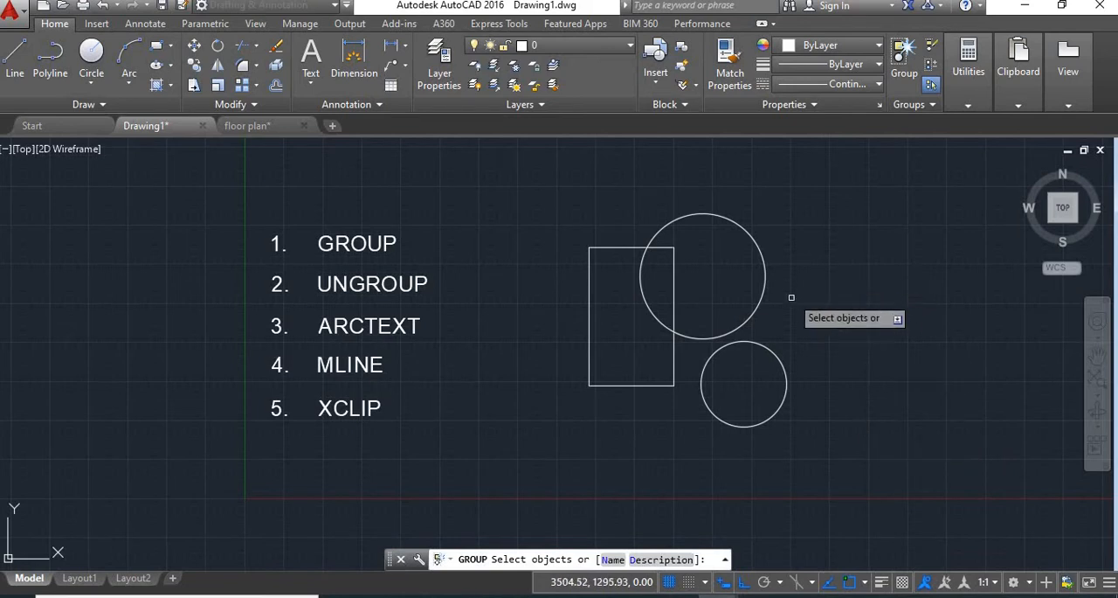
left_click(772, 365)
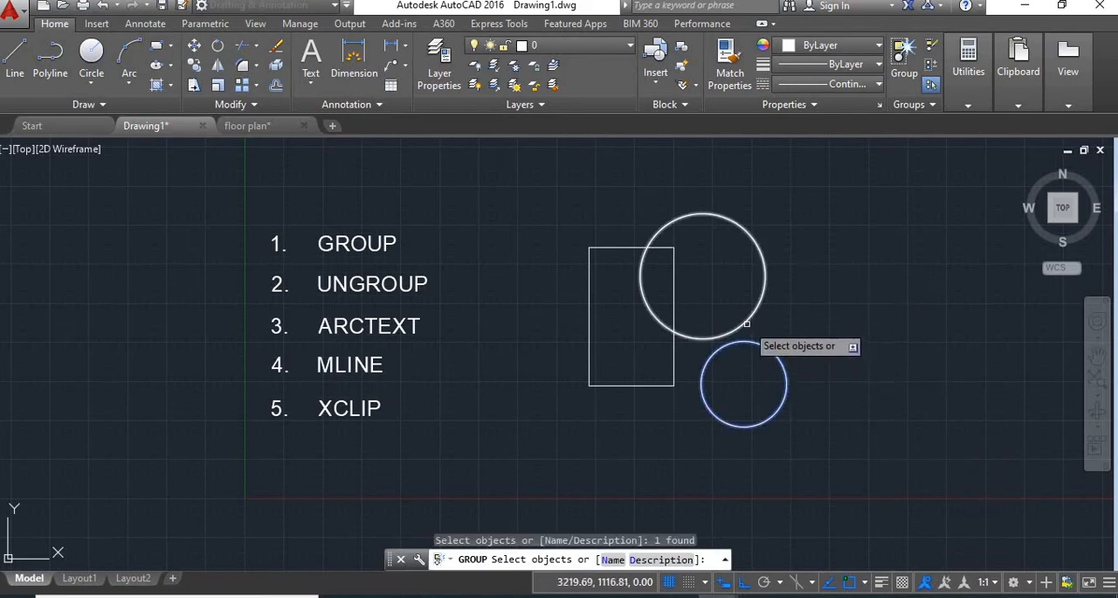
left_click(747, 324)
left_click(674, 370)
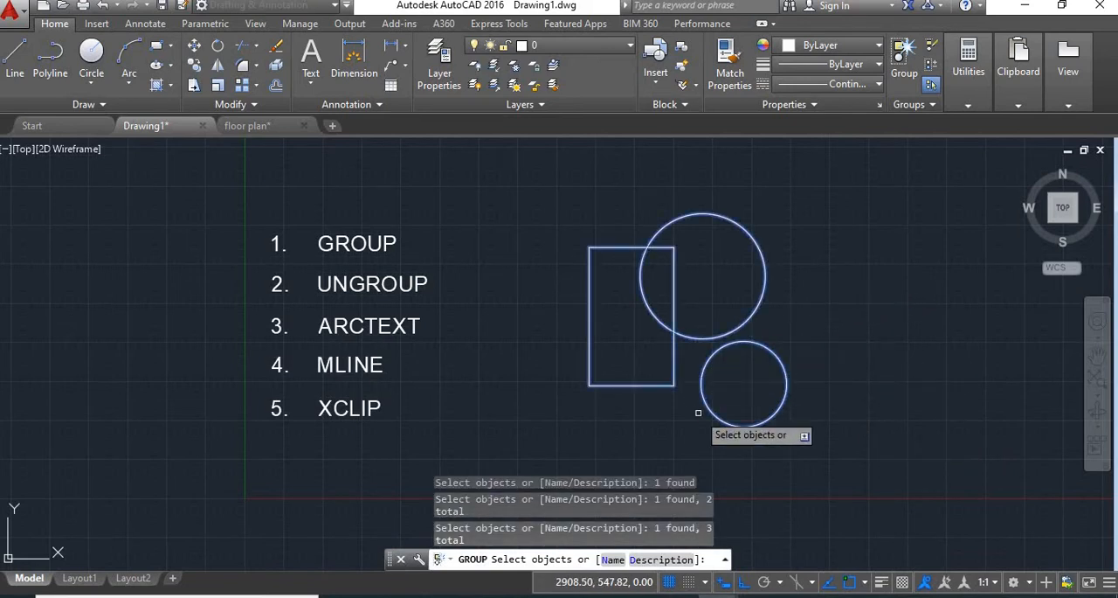
key("Return")
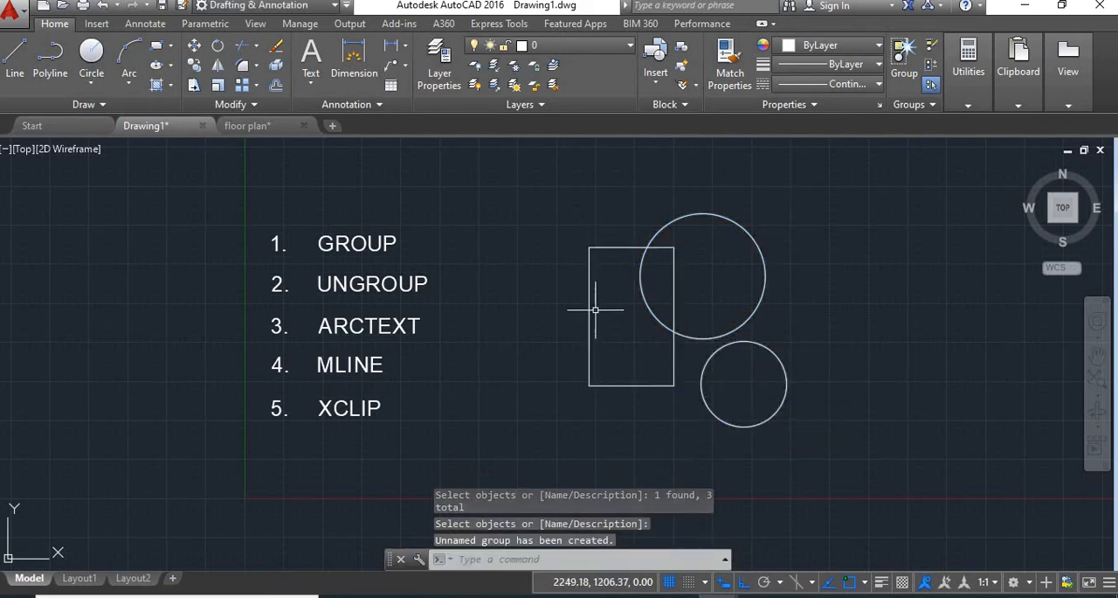
Try to group the already grouped shapes again, declining to create a duplicate group.
left_click(675, 324)
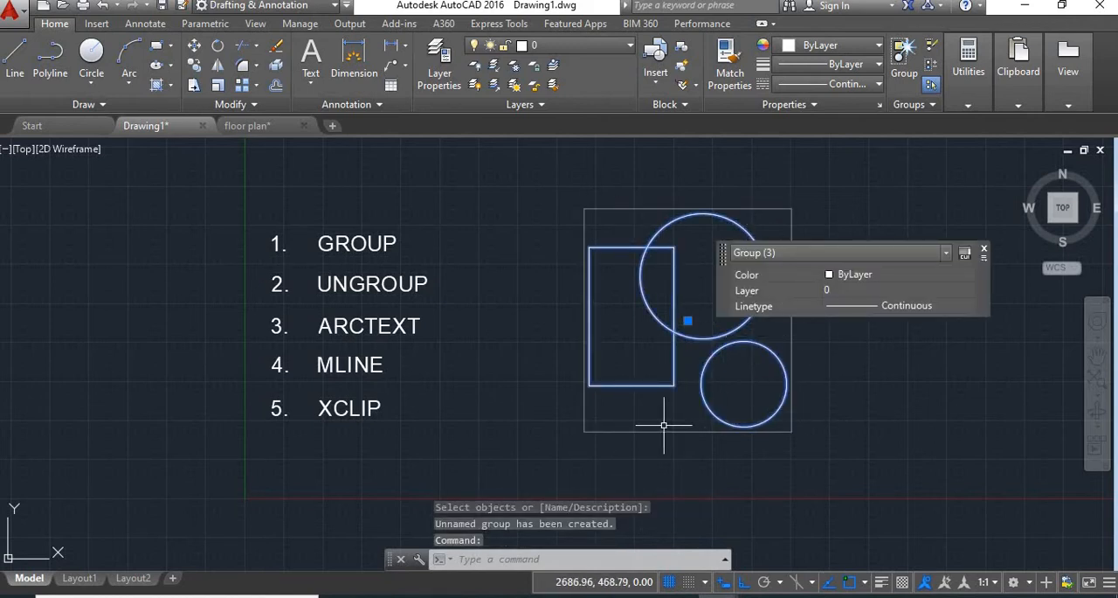
type("g")
key("Return")
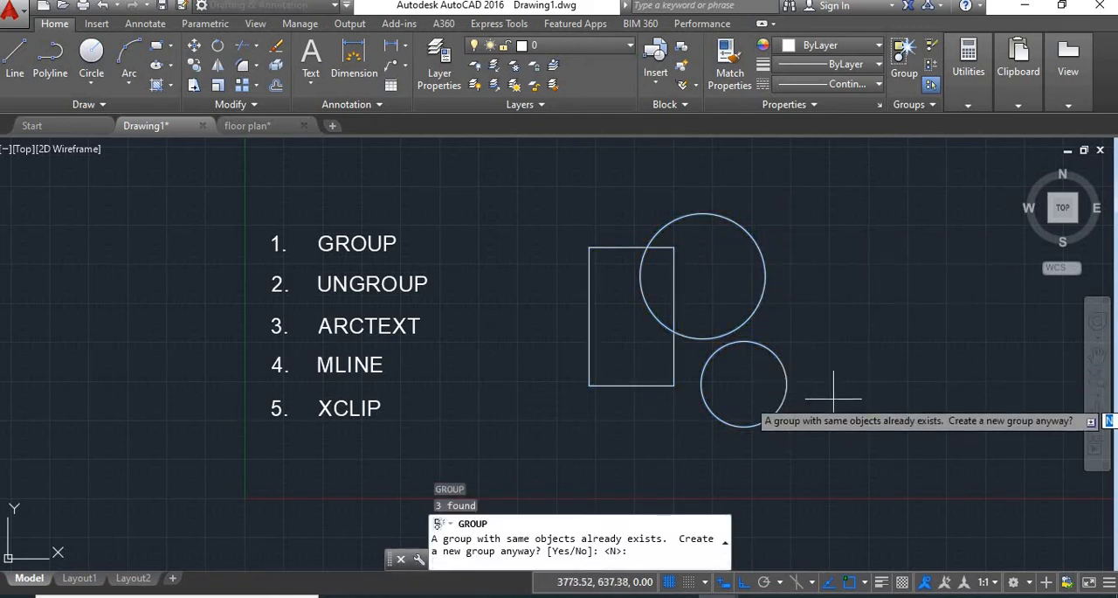
key("Return")
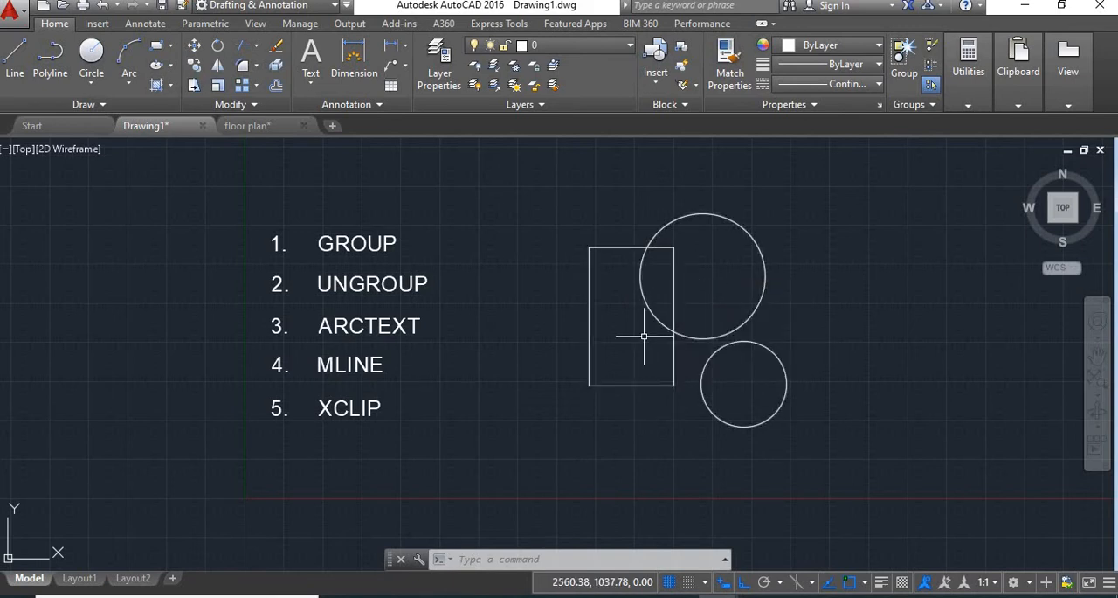
Ungroup the group containing the rectangle and two circles, and end the command.
type("UNGROUP")
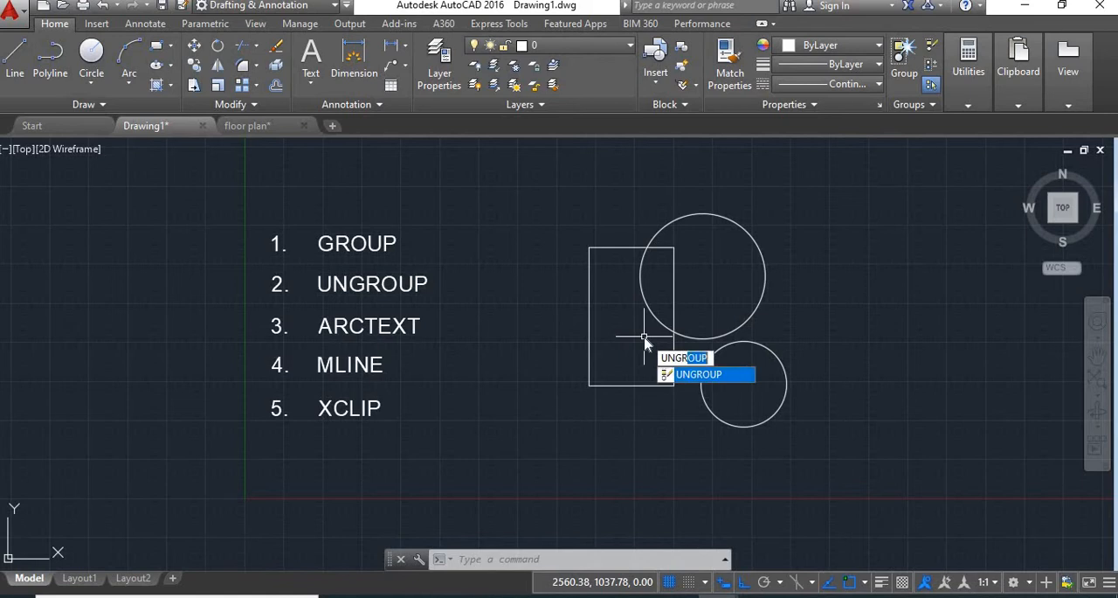
key("Return")
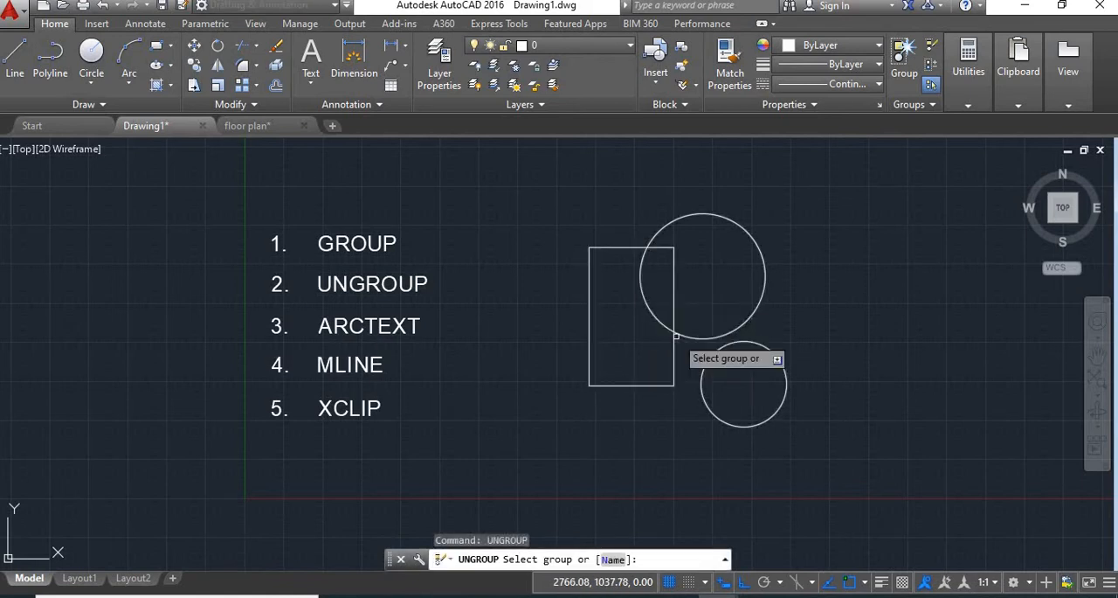
left_click(673, 334)
key("Return")
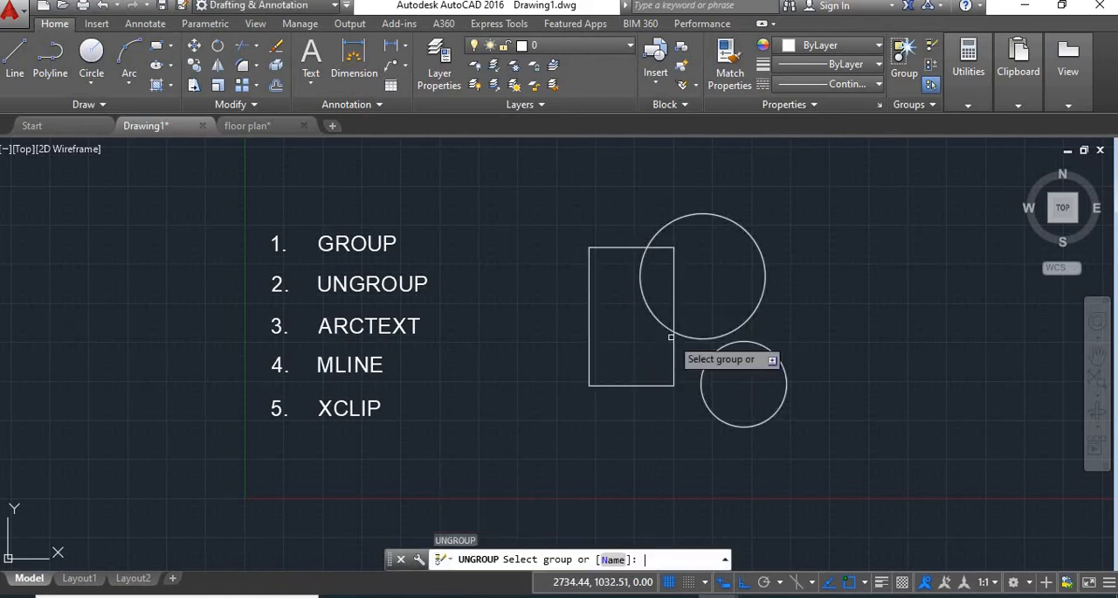
right_click(694, 380)
left_click(721, 412)
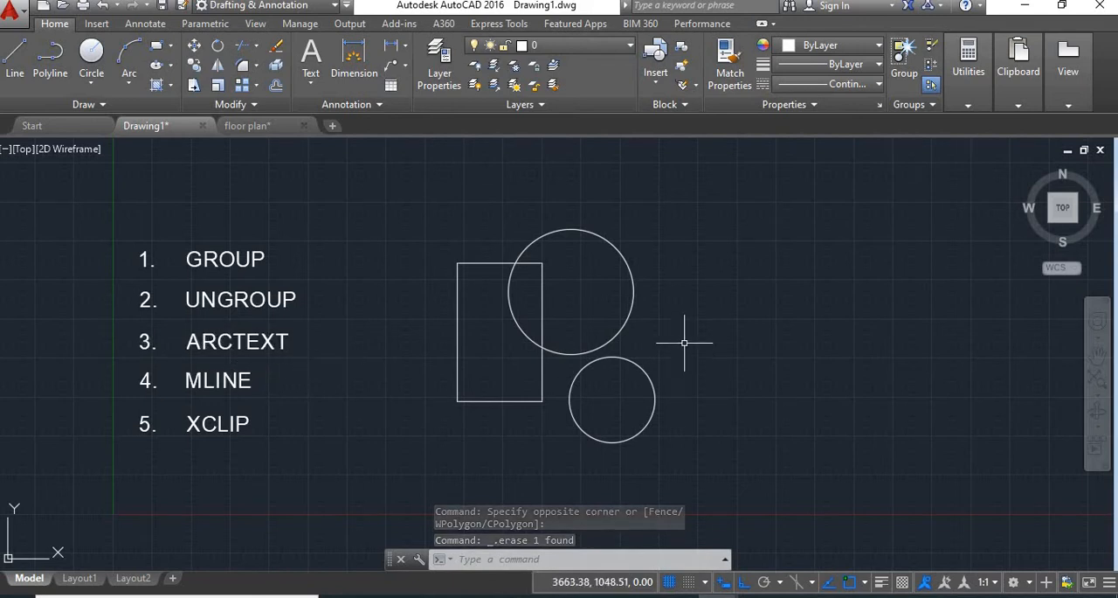
Draw a large three-point arc to the right of the circles, bulging to the upper right.
type("A")
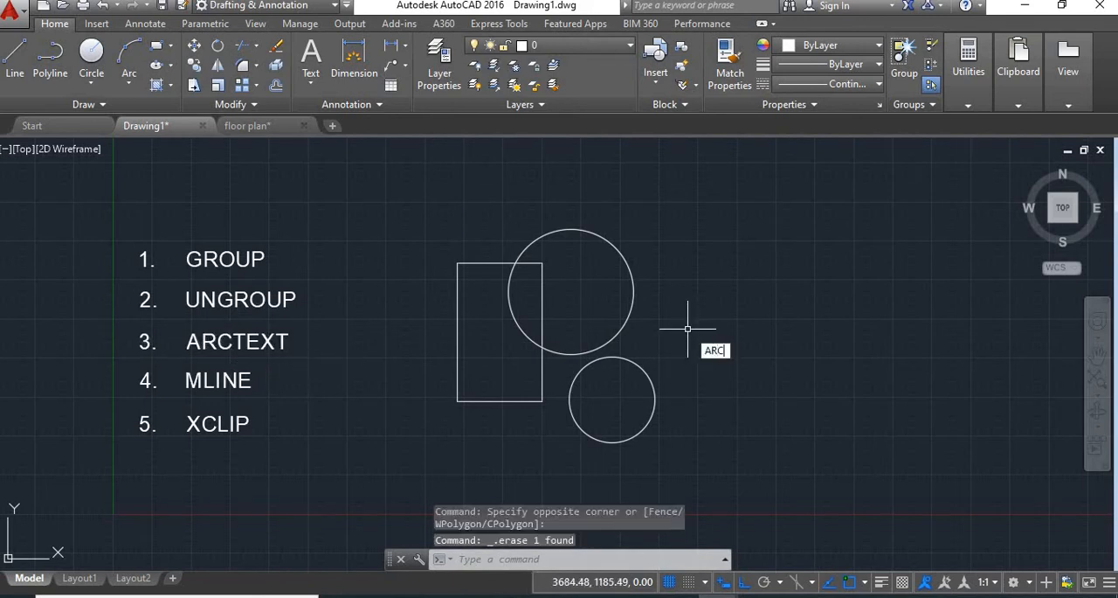
type("RC")
key("Return")
left_click(696, 259)
left_click(819, 323)
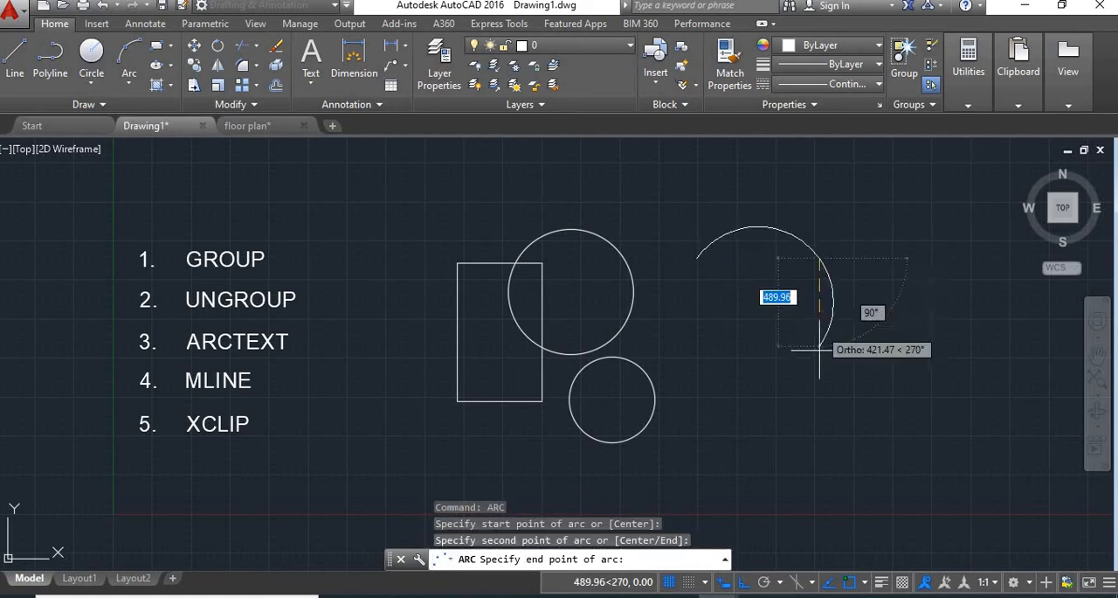
left_click(819, 437)
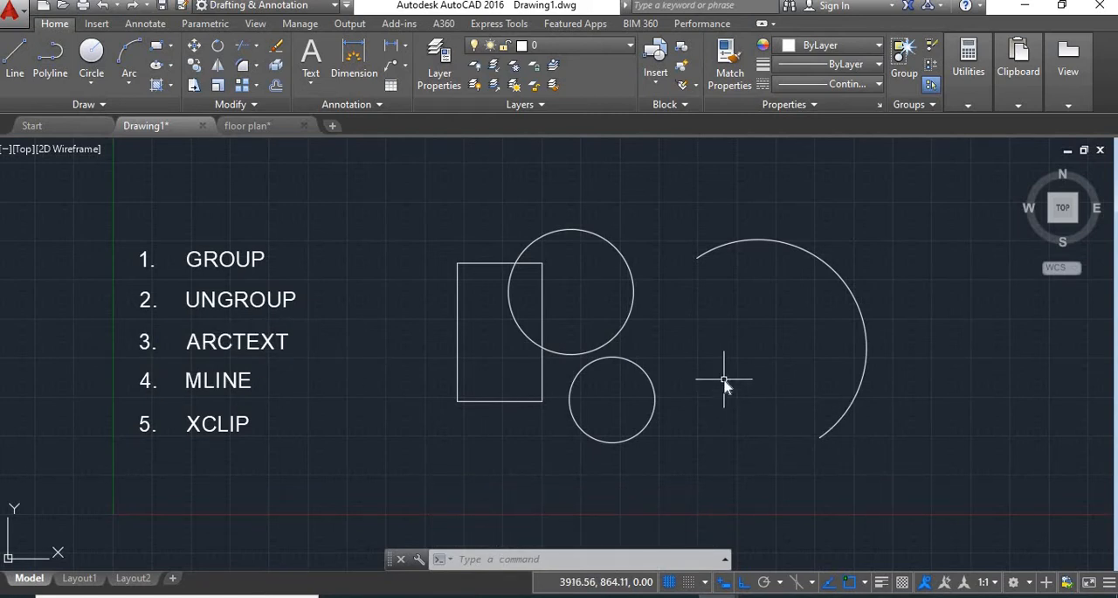
Add arc-aligned text "AUTOCAD TUTORIALS" along the arc with text height 150 and an offset of 70 from the arc.
type("ARCTEXT")
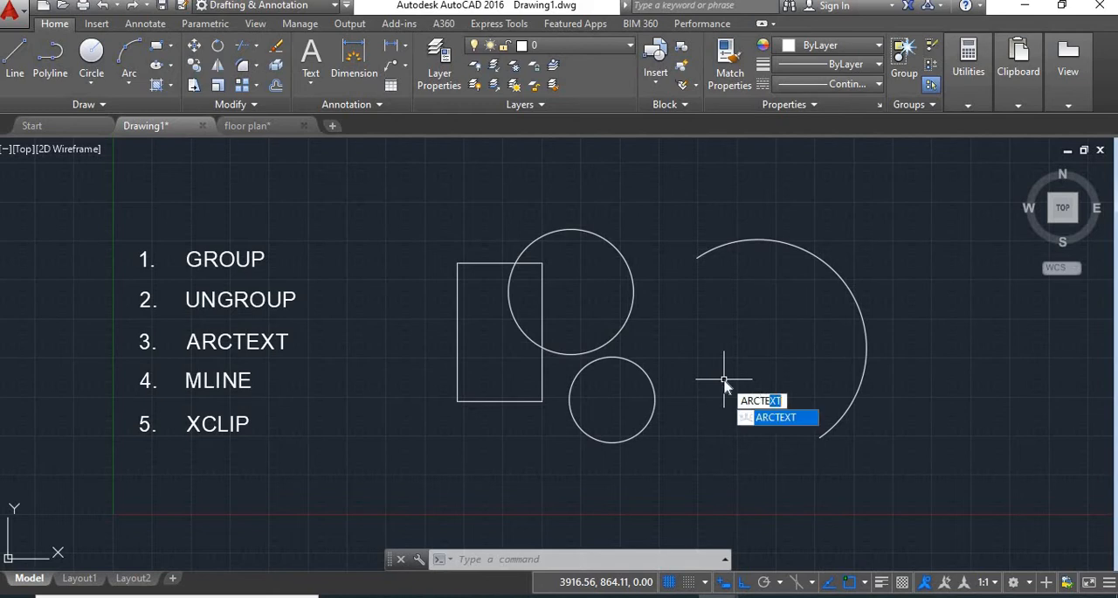
key("Return")
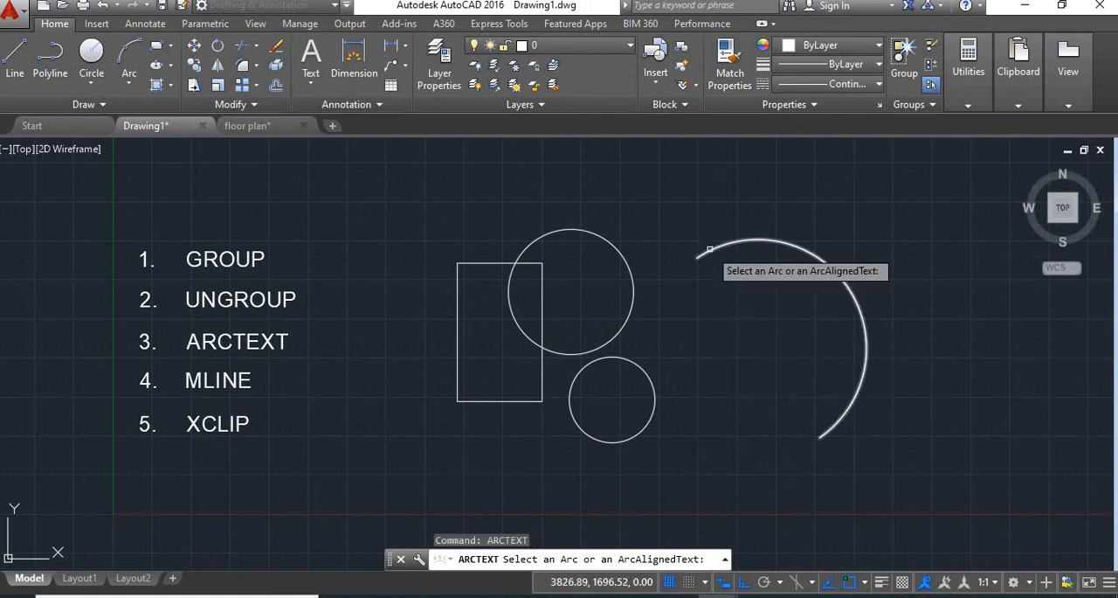
left_click(675, 294)
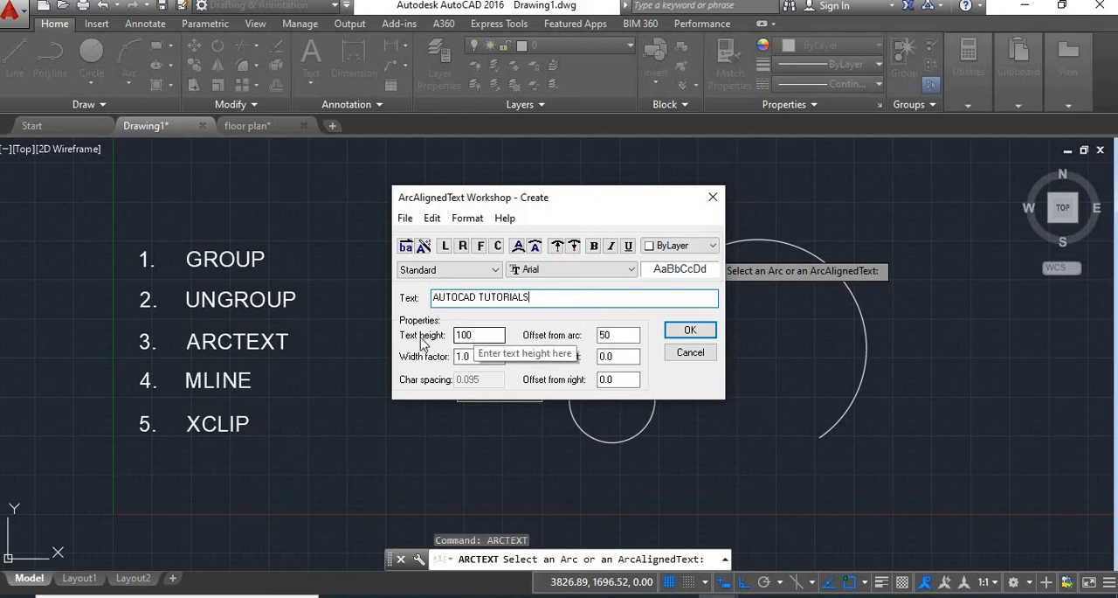
double_click(457, 336)
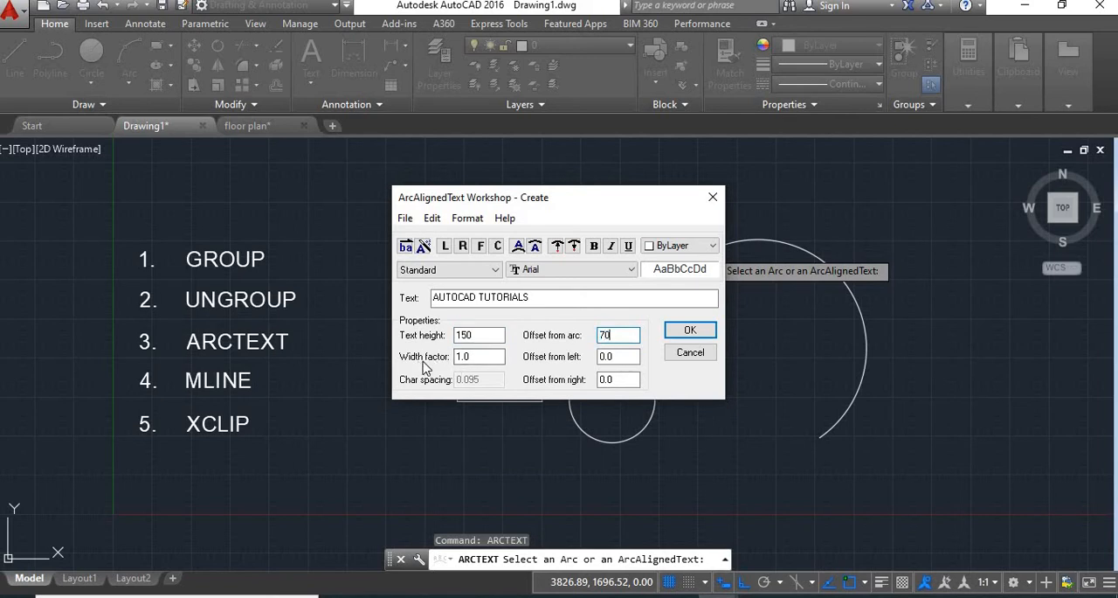
left_click(685, 331)
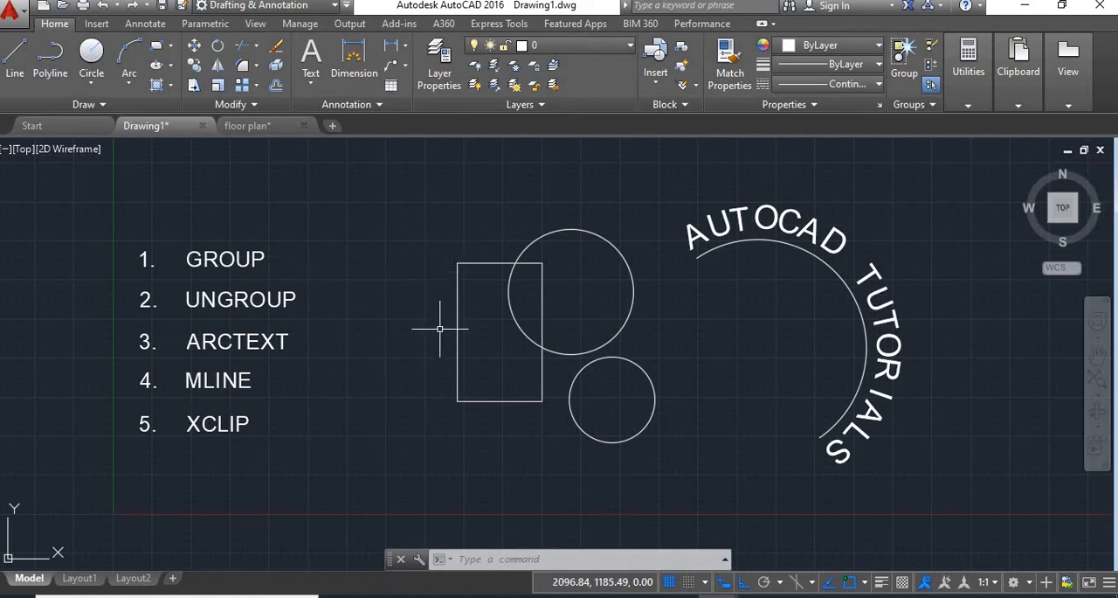
Start a multiline and set its scale to 70.
type("LI")
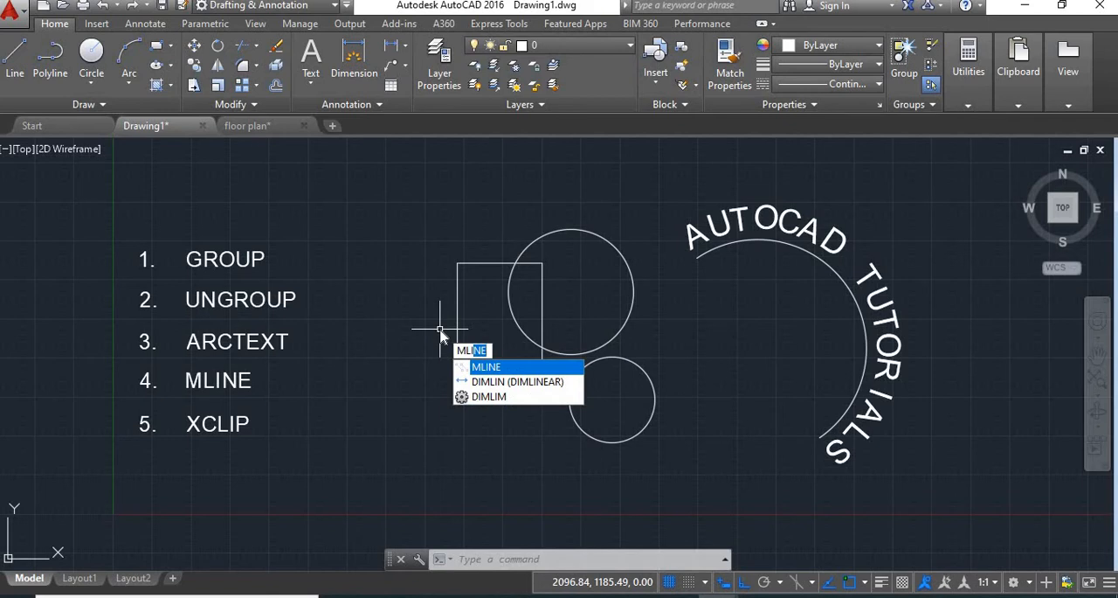
key("Return")
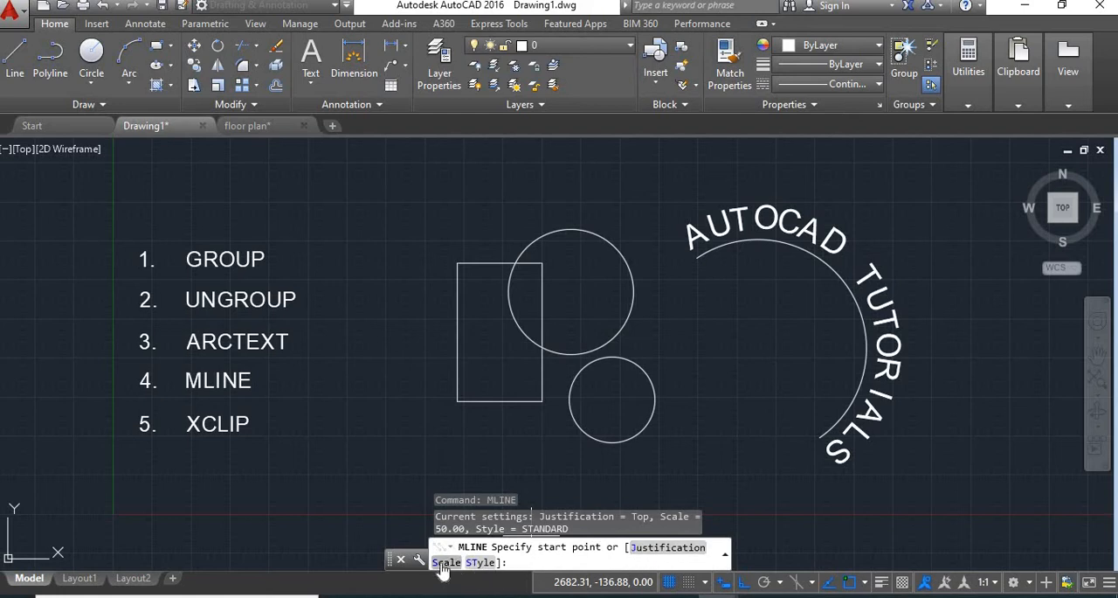
type("S")
key("Return")
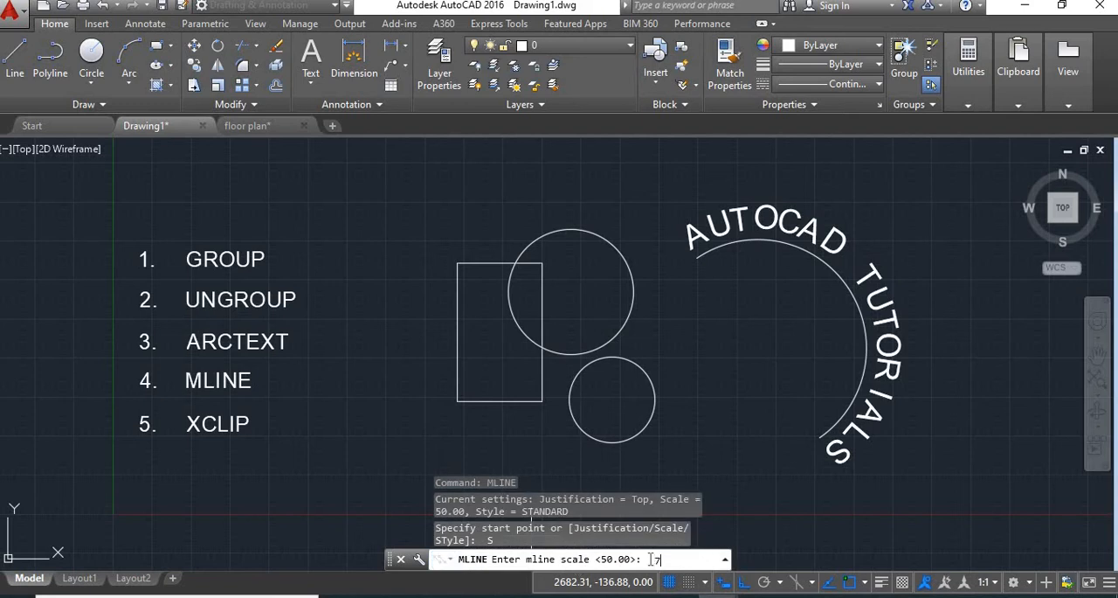
key("Return")
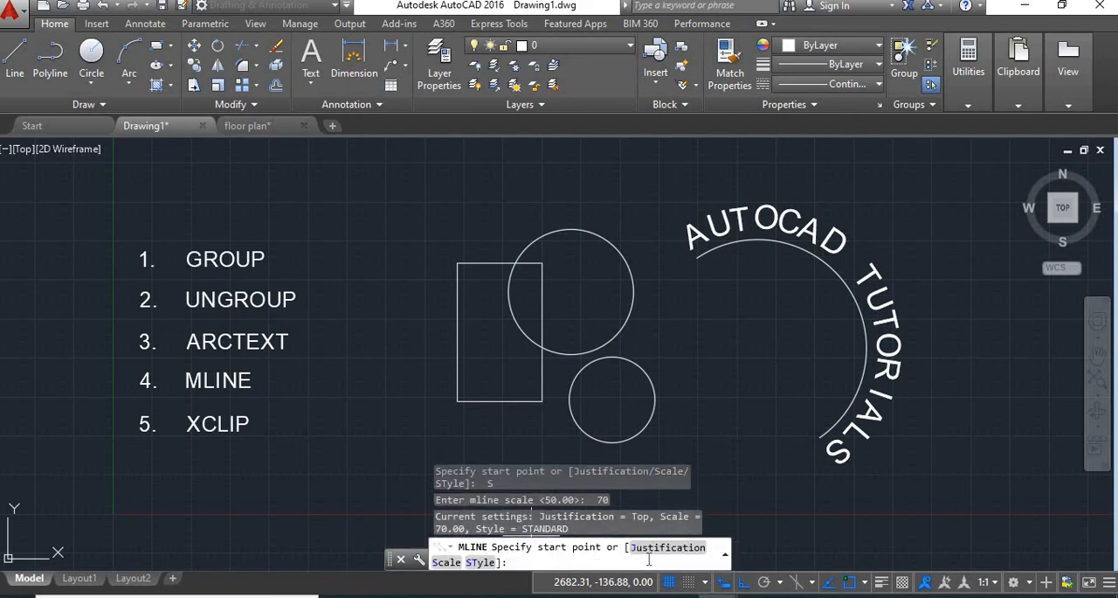
Draw the multiline from the rectangle's upper-left corner down its left edge, then stepping left, down, right, down, left and up, and finish it.
left_click(457, 262)
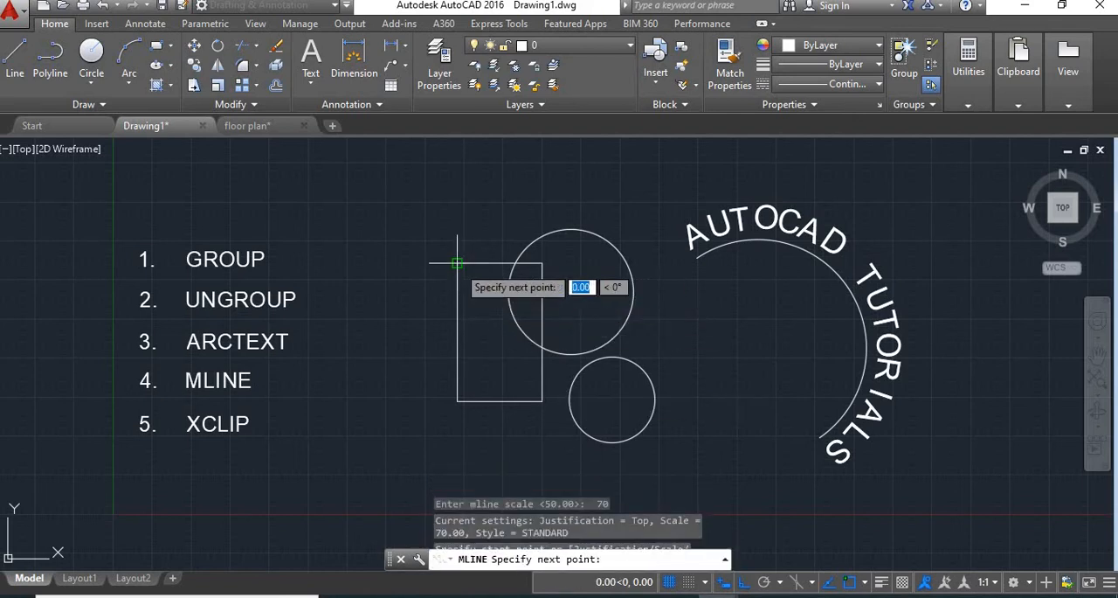
left_click(457, 400)
left_click(417, 400)
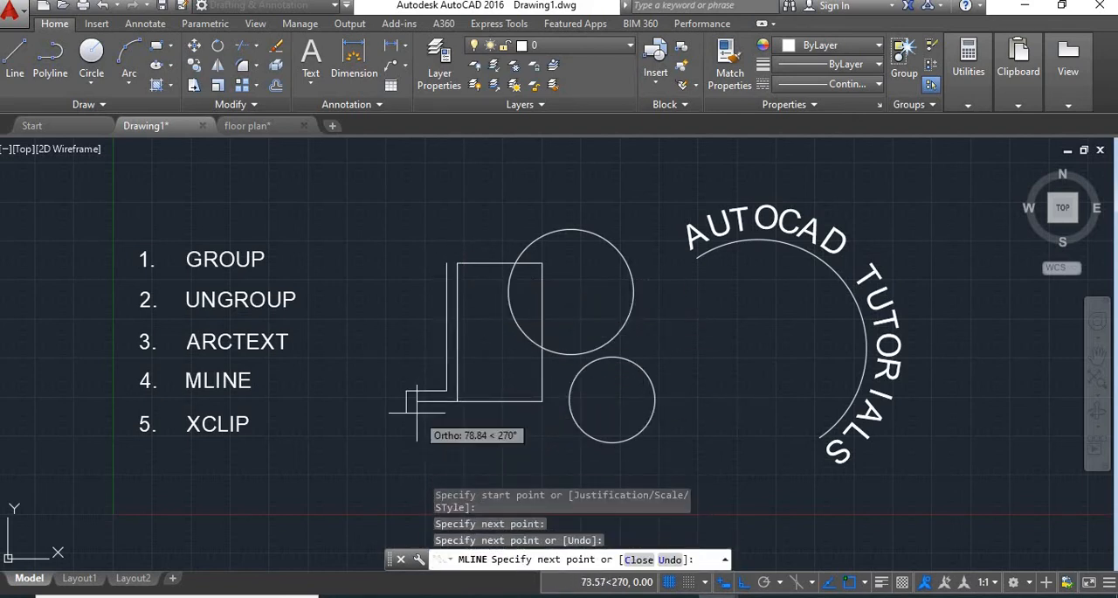
left_click(364, 424)
middle_click_drag(358, 449, 365, 356)
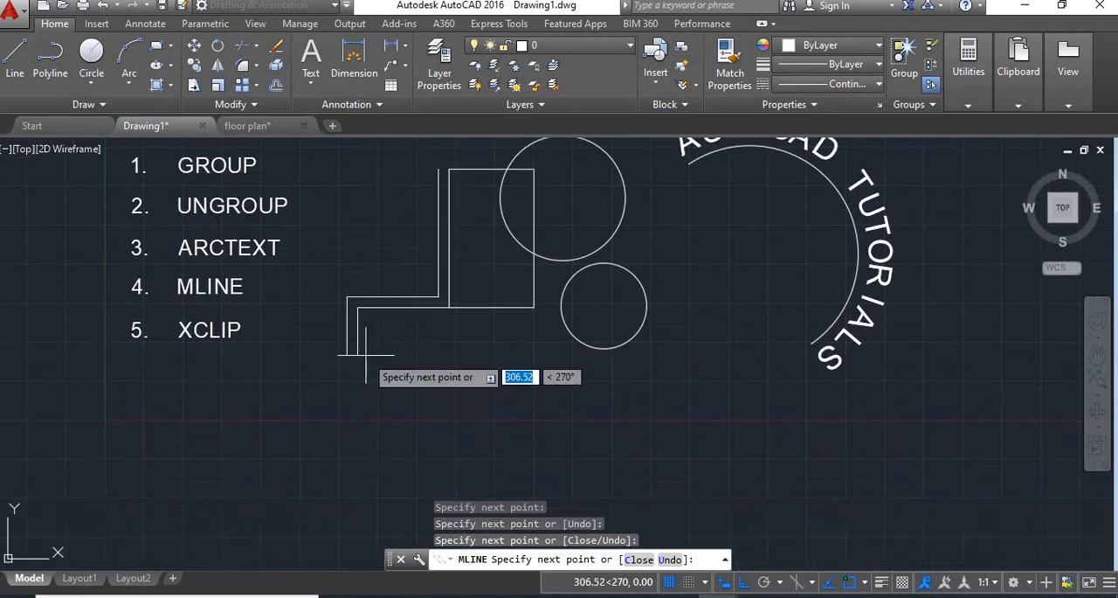
left_click(401, 385)
left_click(456, 385)
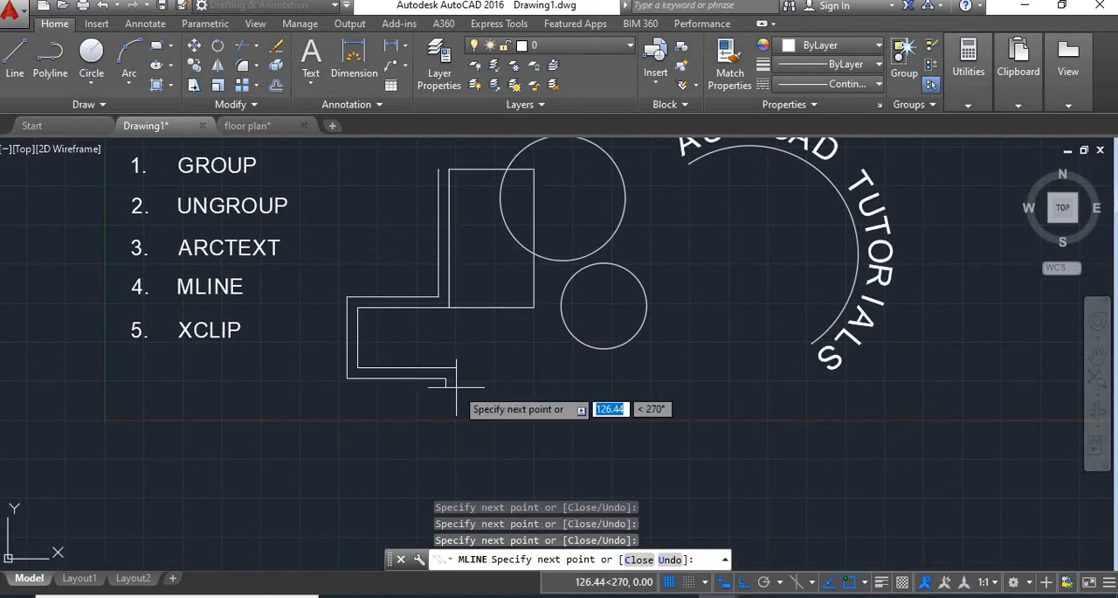
left_click(451, 431)
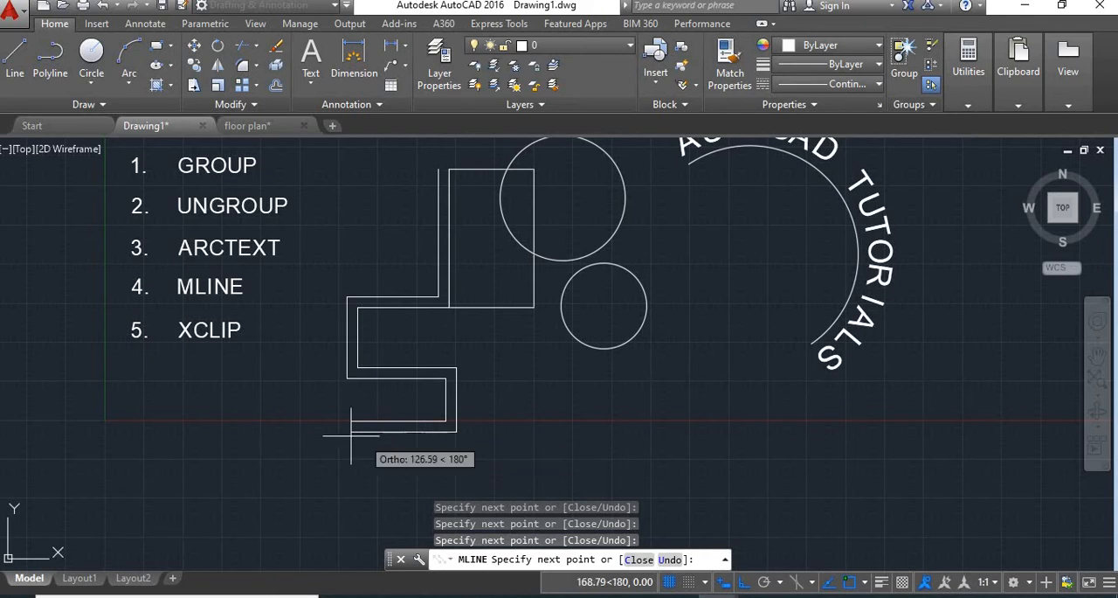
left_click(298, 432)
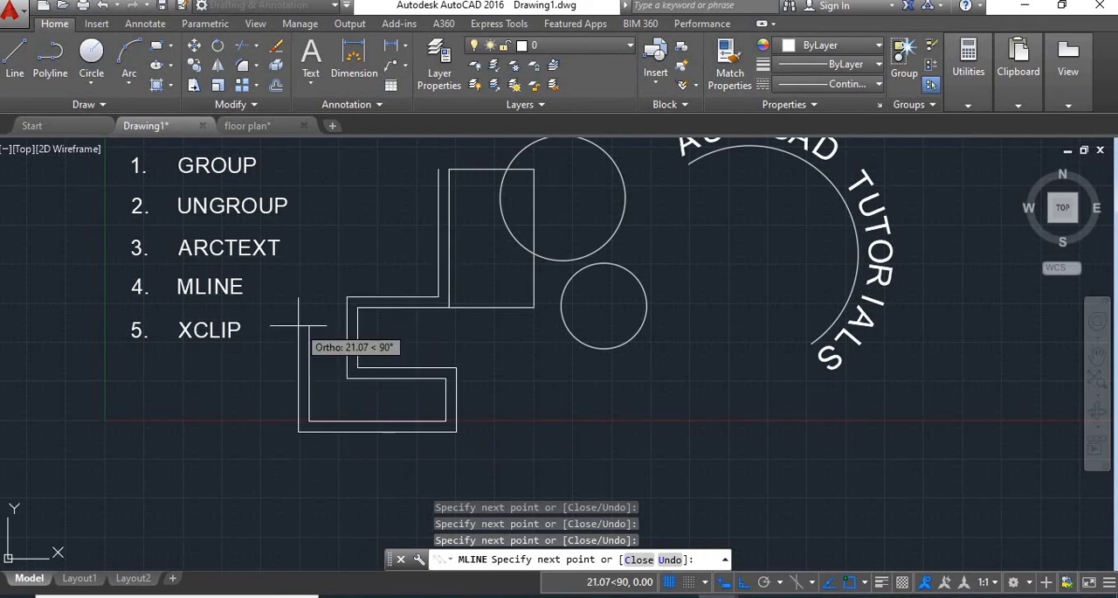
left_click(298, 328)
key("Return")
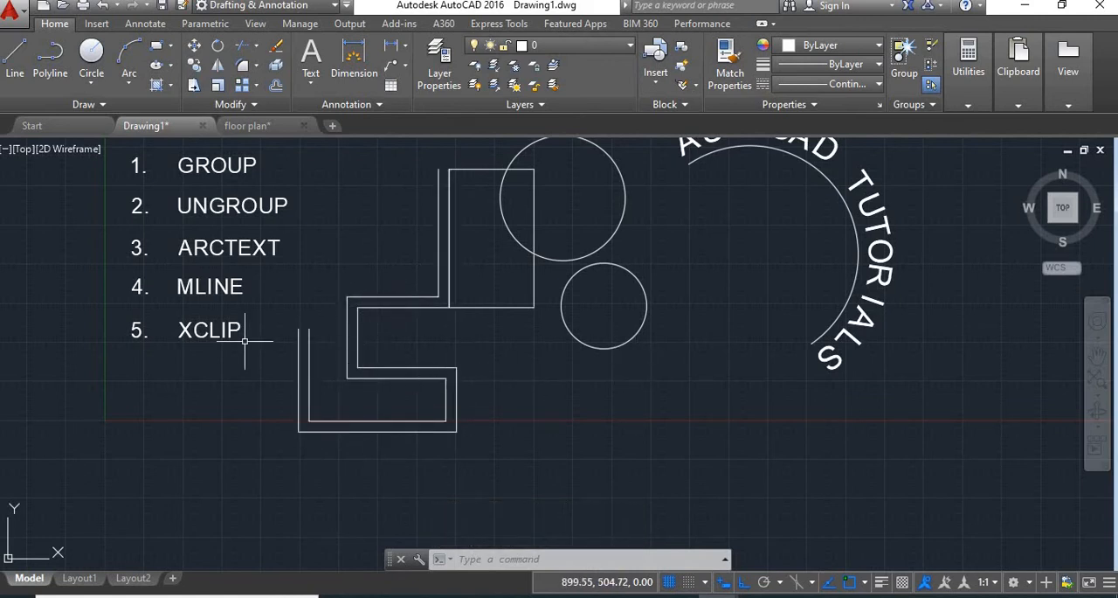
Draw a circle with a radius of about 1062 in the empty space to the right of the arc text.
middle_click_drag(224, 350, 251, 382)
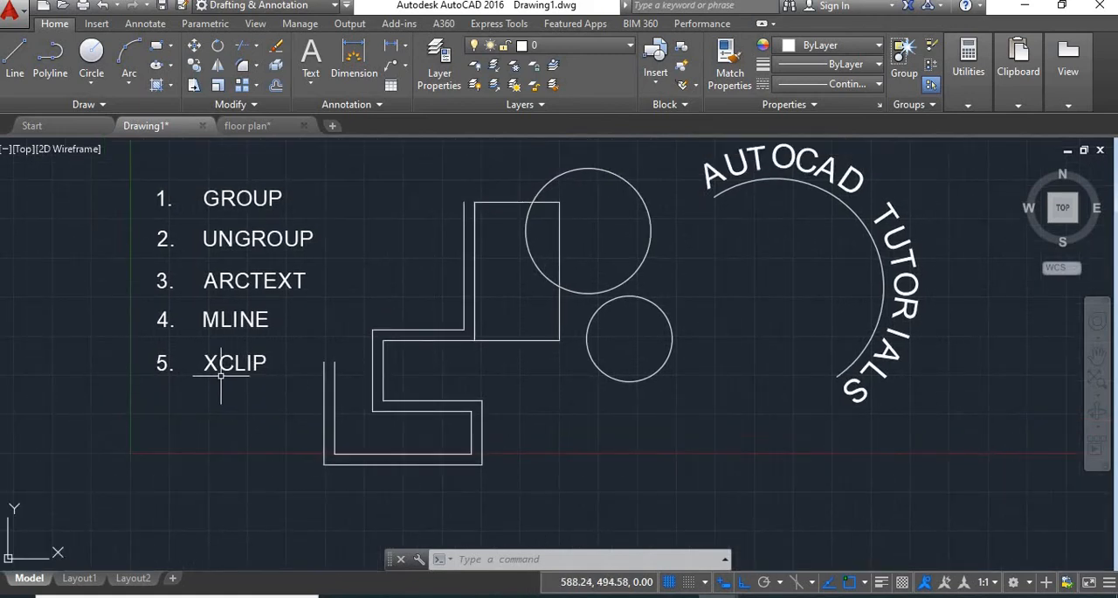
scroll(437, 389, "down", 2)
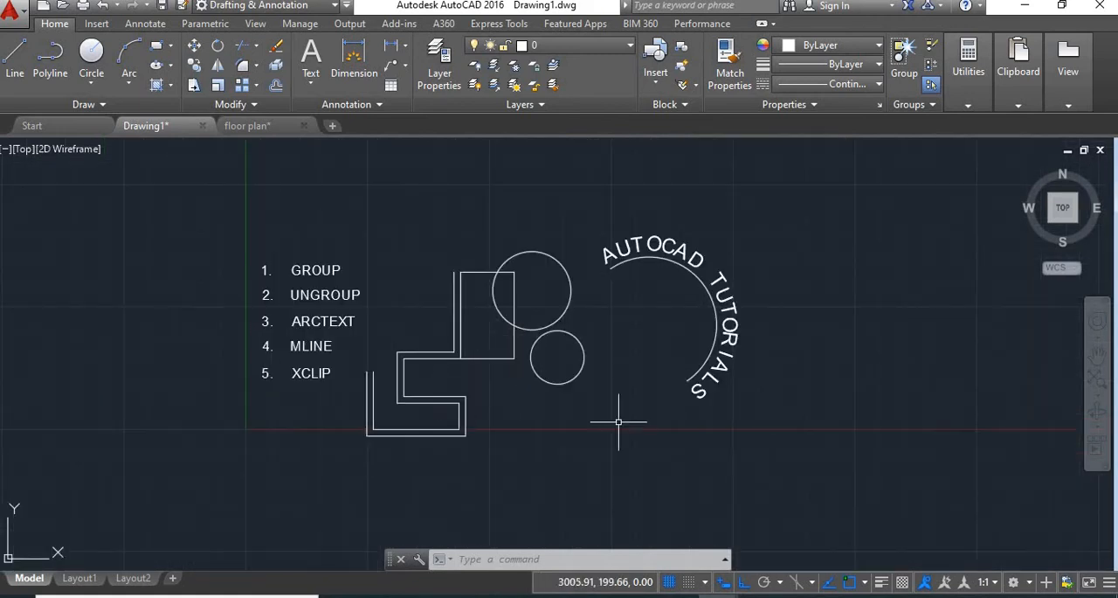
middle_click_drag(718, 425, 549, 425)
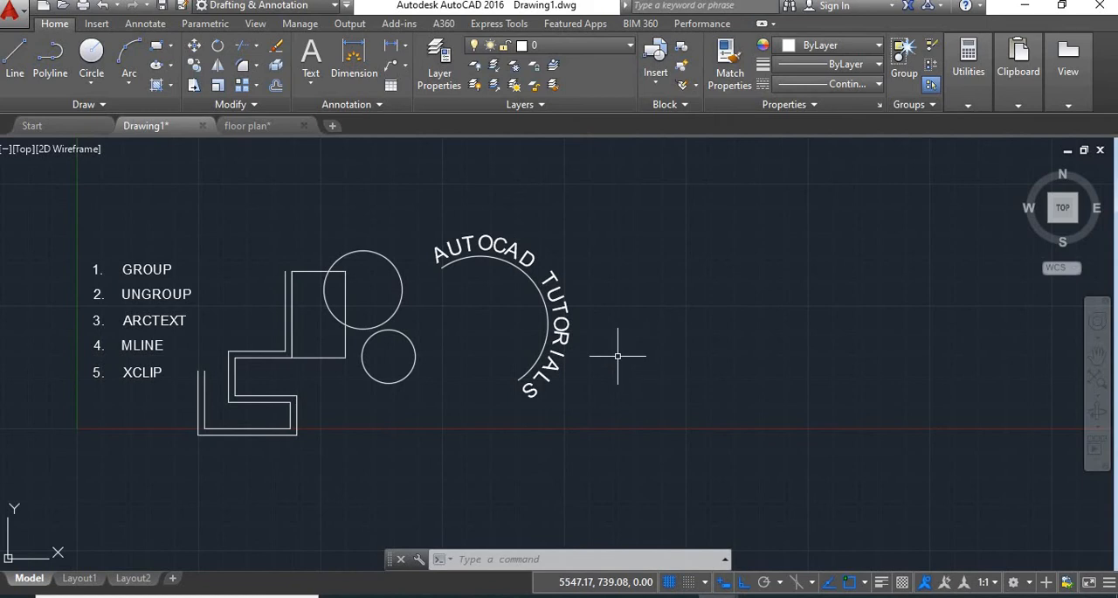
key("Return")
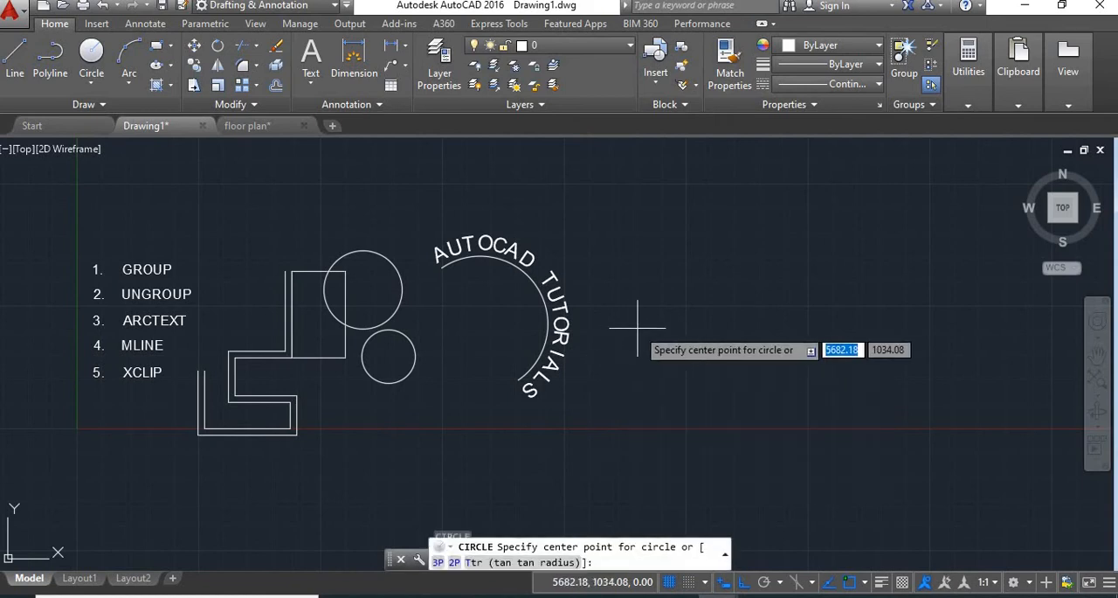
left_click(758, 324)
left_click(822, 238)
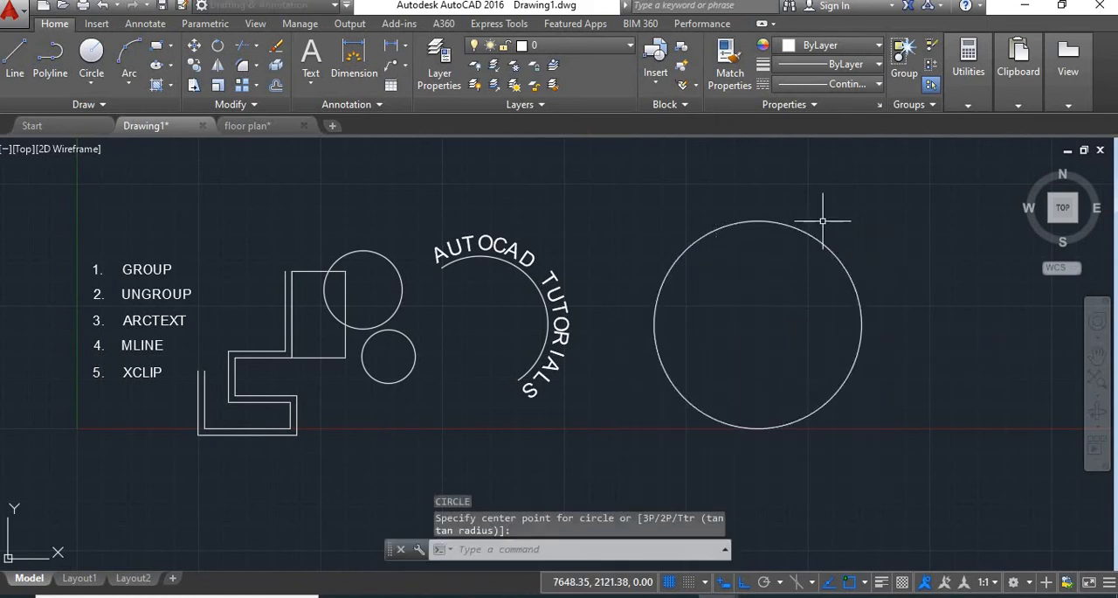
Draw three smaller concentric circles inside the large circle, with radii of about 843, 565 and 303.
type("c")
key("Return")
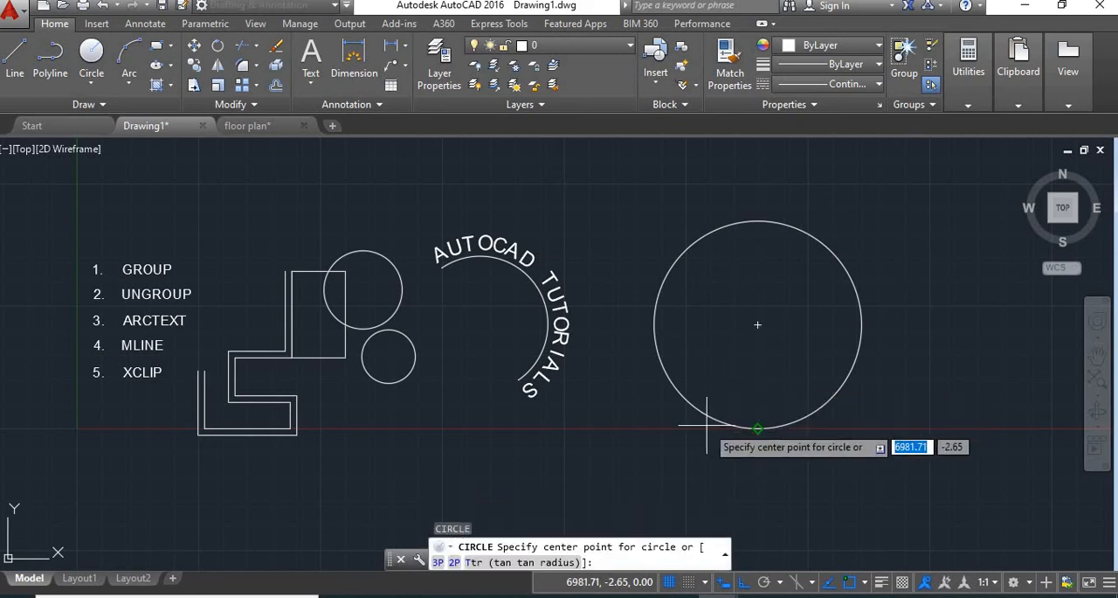
left_click(773, 242)
key("space")
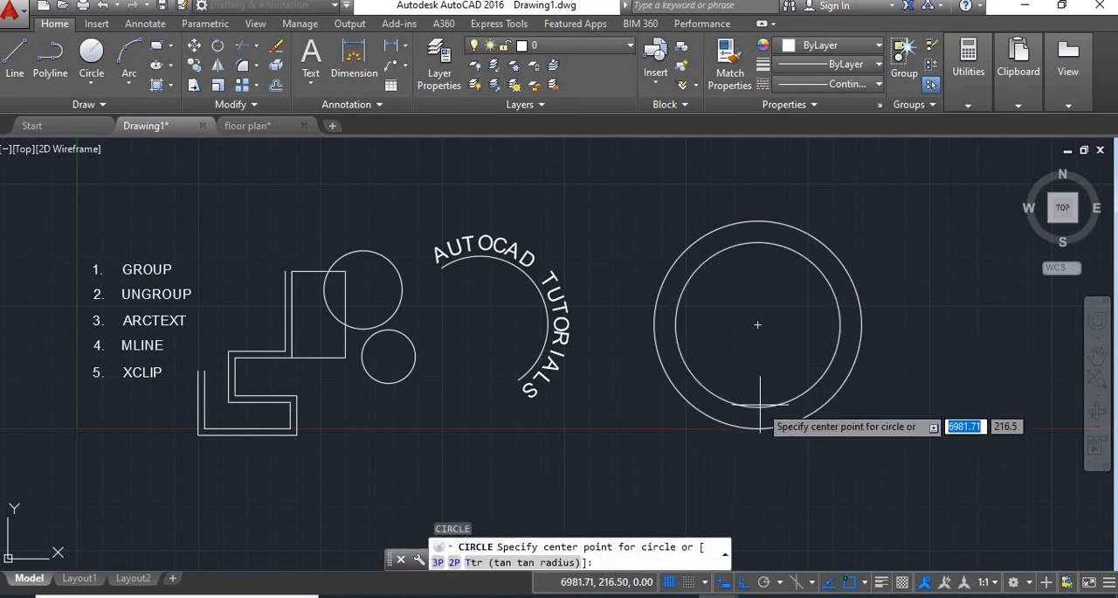
left_click(757, 324)
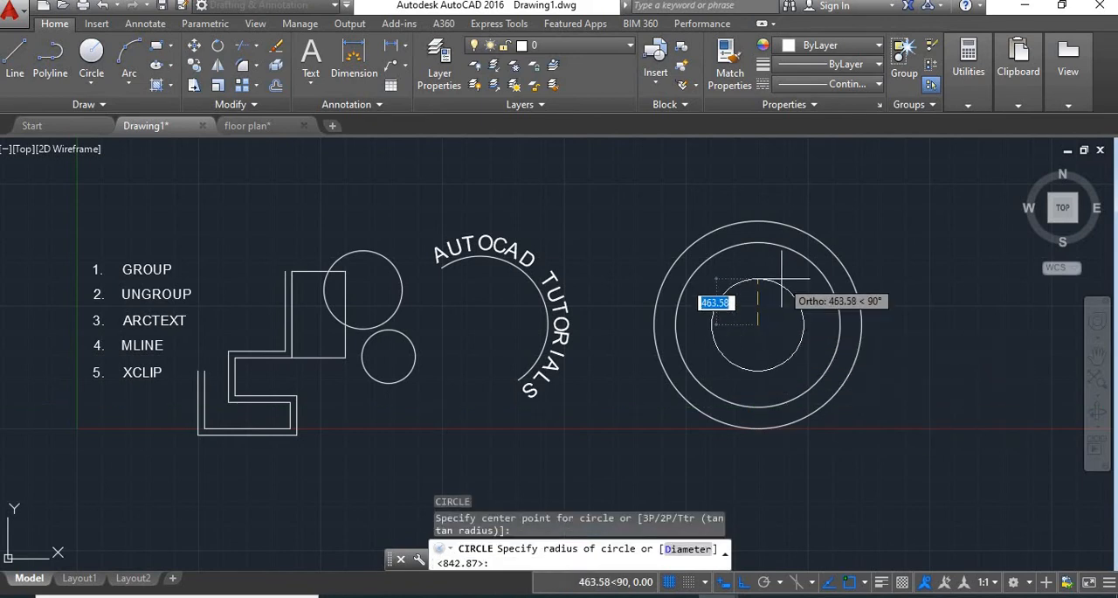
left_click(773, 268)
key("space")
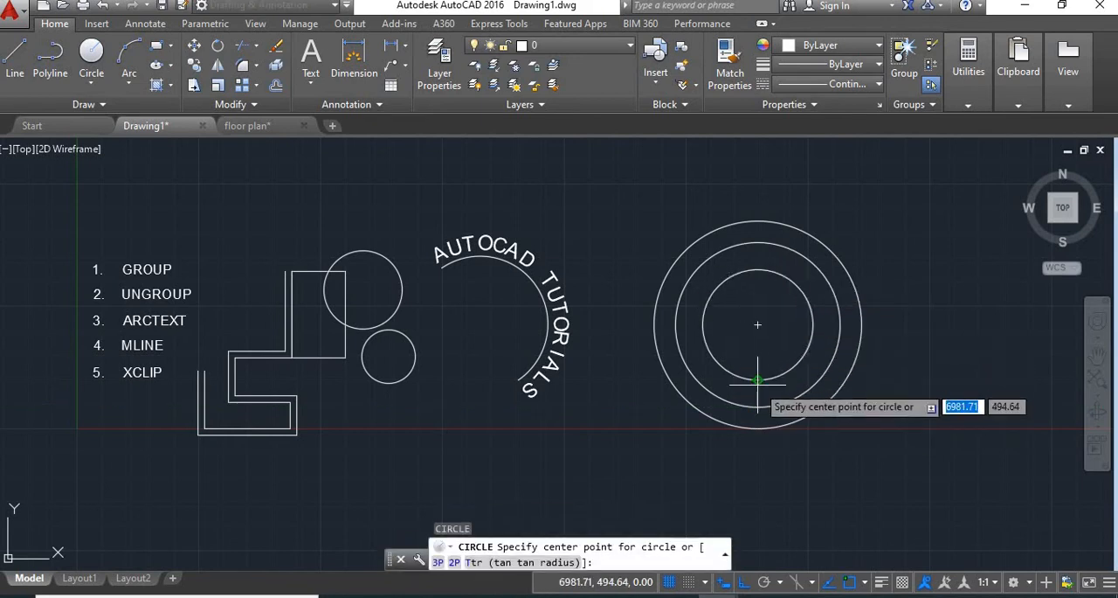
left_click(757, 324)
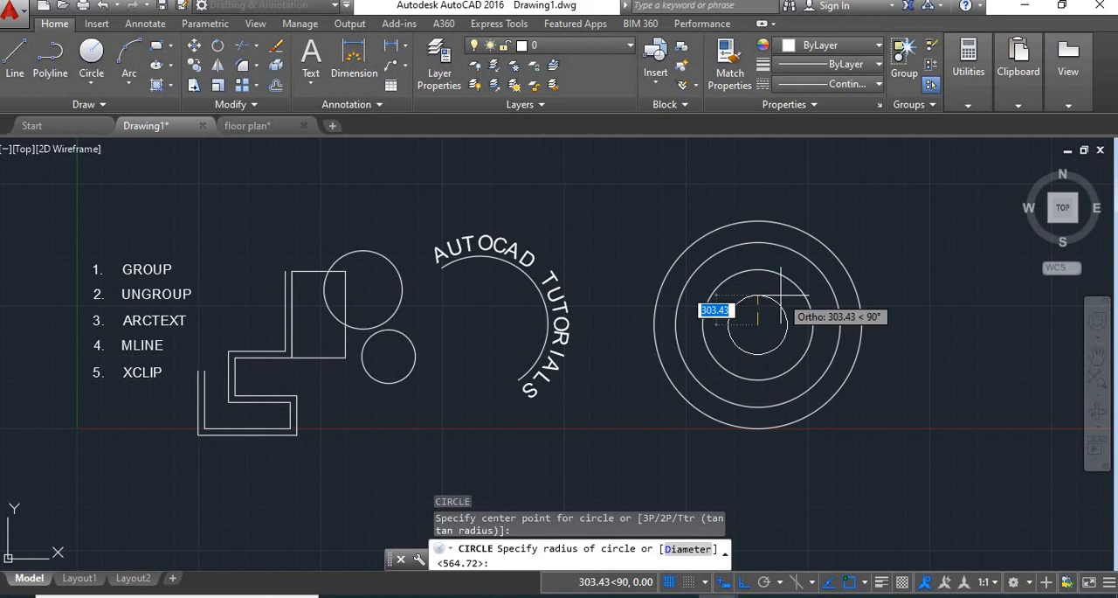
left_click(781, 298)
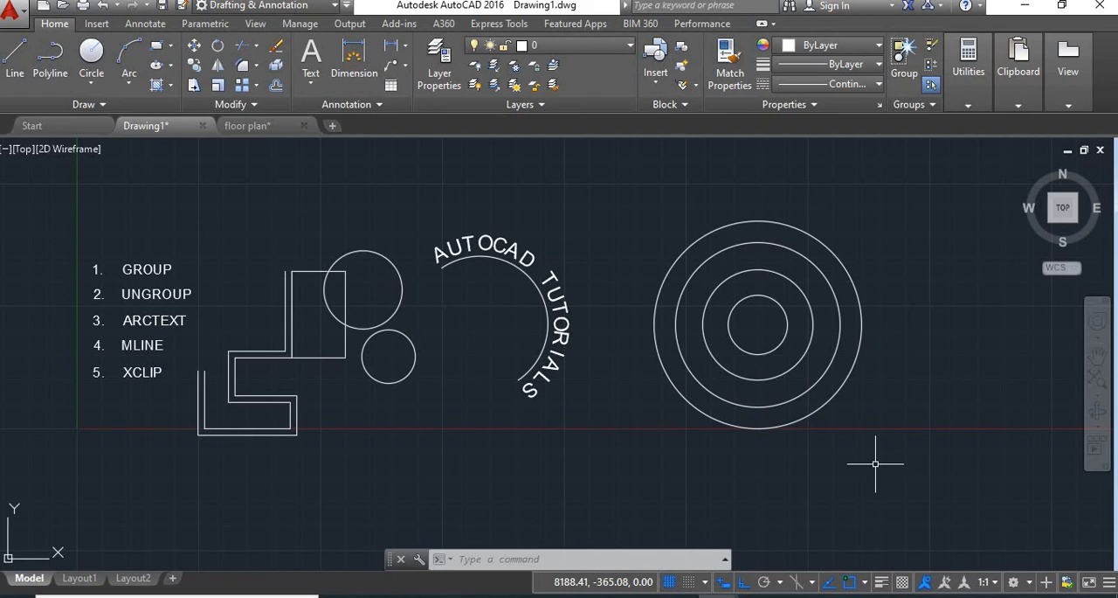
Convert the four concentric circles into a block named XYZ and close the block editor.
type("B")
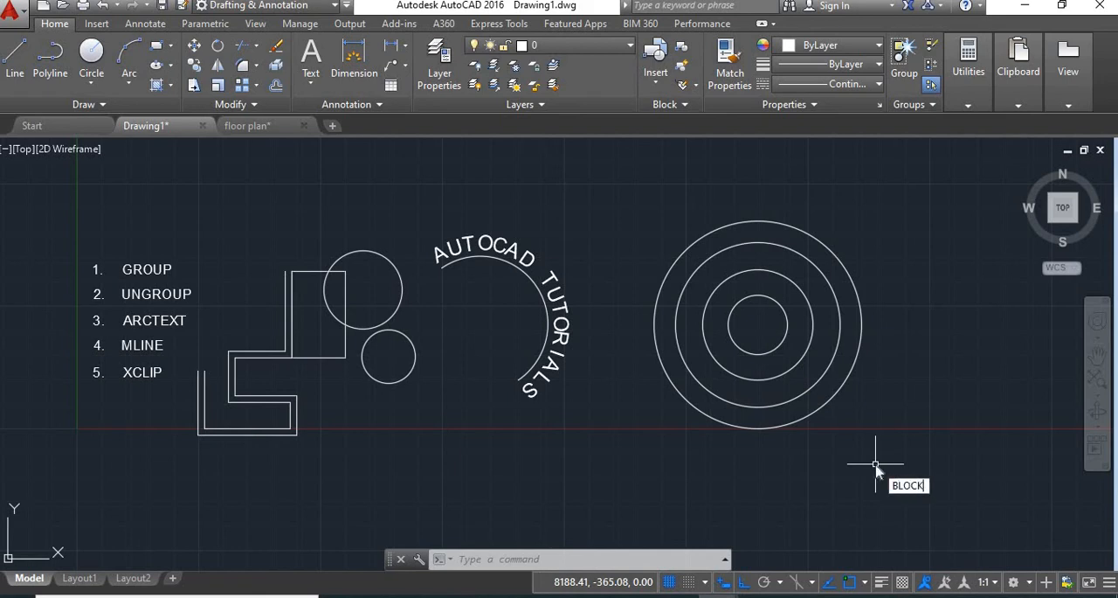
type("LOCK")
key("Return")
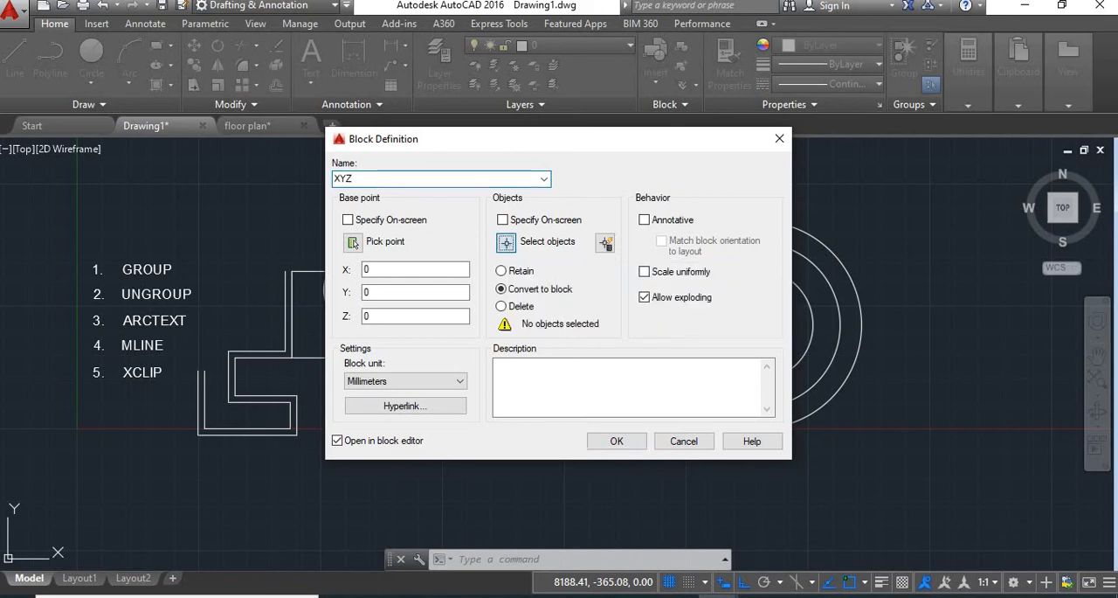
left_click(506, 244)
left_click(895, 211)
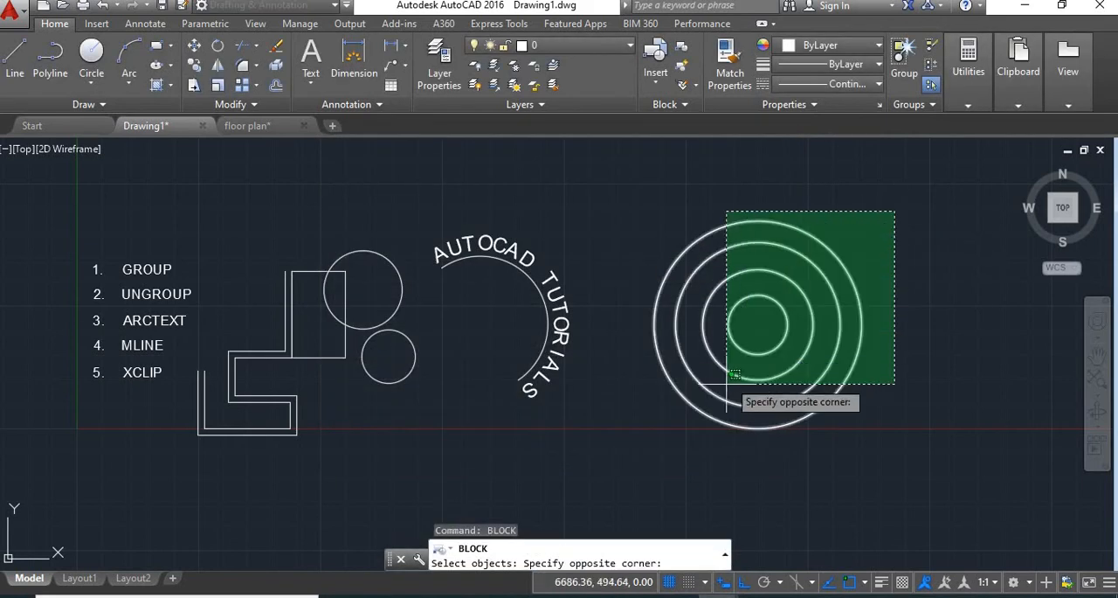
left_click(644, 430)
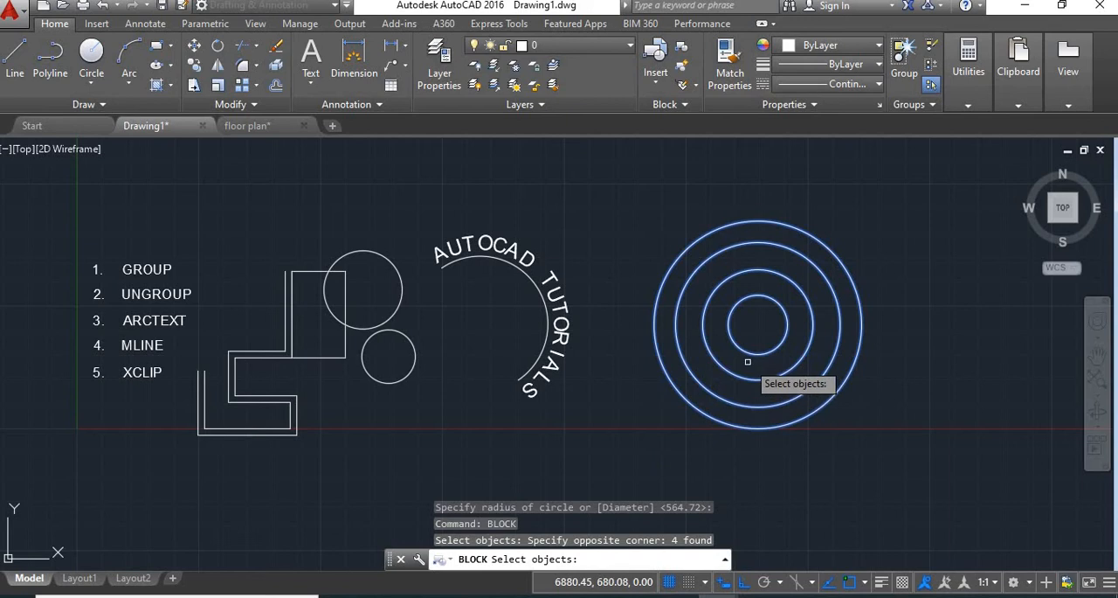
key("Return")
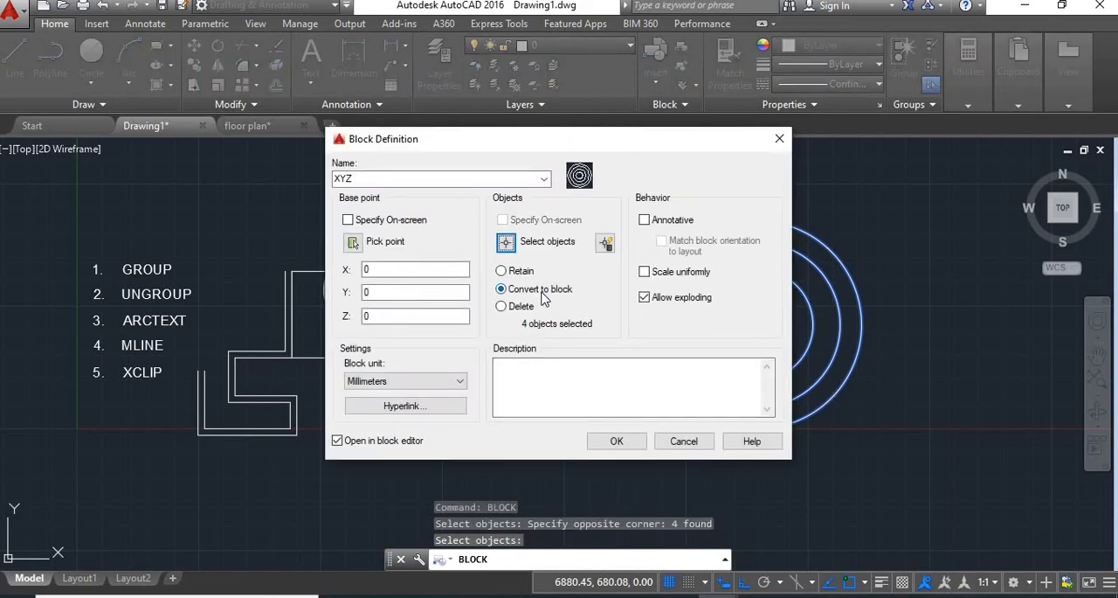
left_click(617, 441)
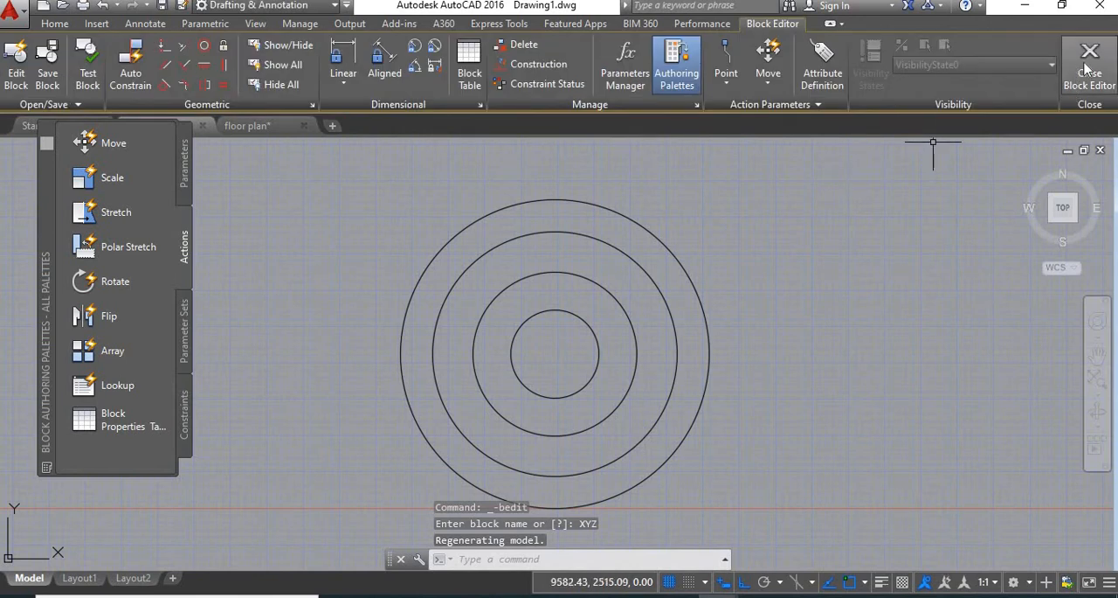
left_click(1068, 88)
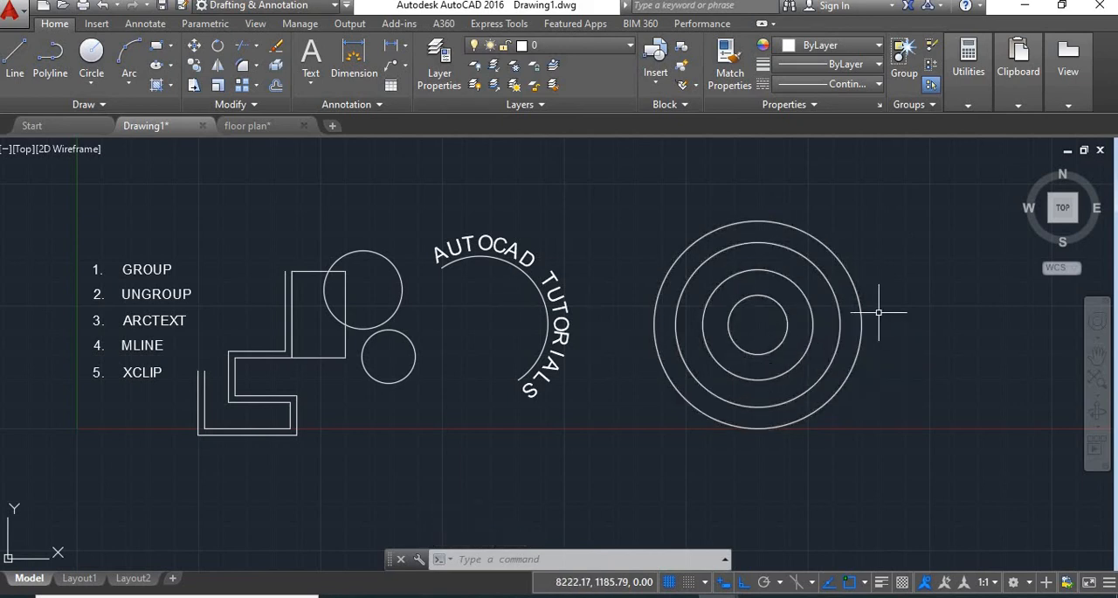
Clip the concentric-circle block with XCLIP using a new rectangular boundary from above its upper left to right of its lower right, cutting off the left and bottom parts.
type("XCLIP")
key("Return")
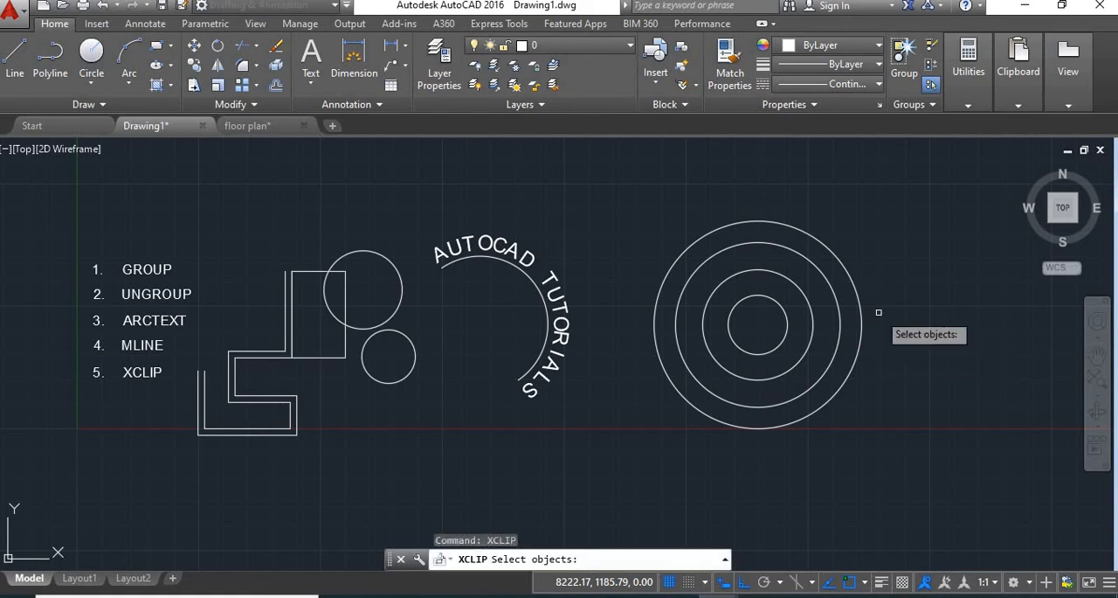
left_click(844, 223)
left_click(761, 322)
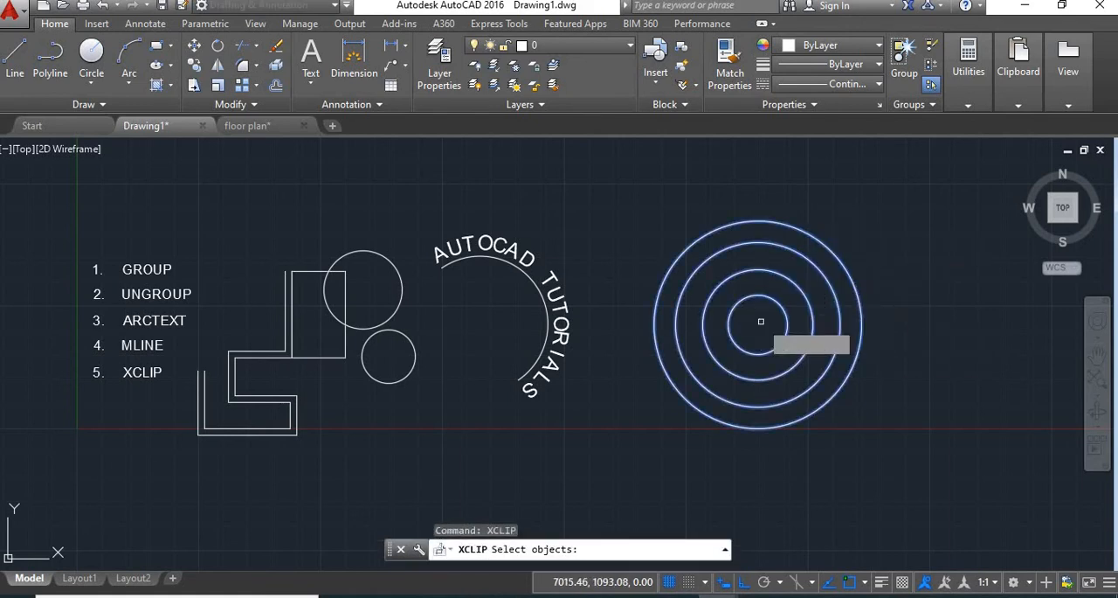
key("Return")
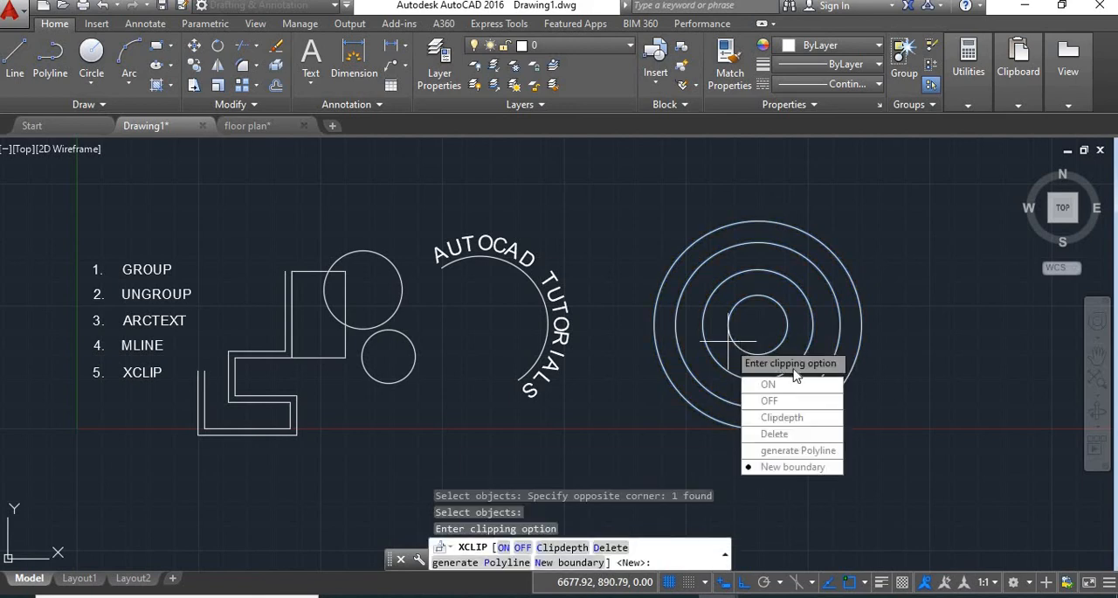
left_click(769, 467)
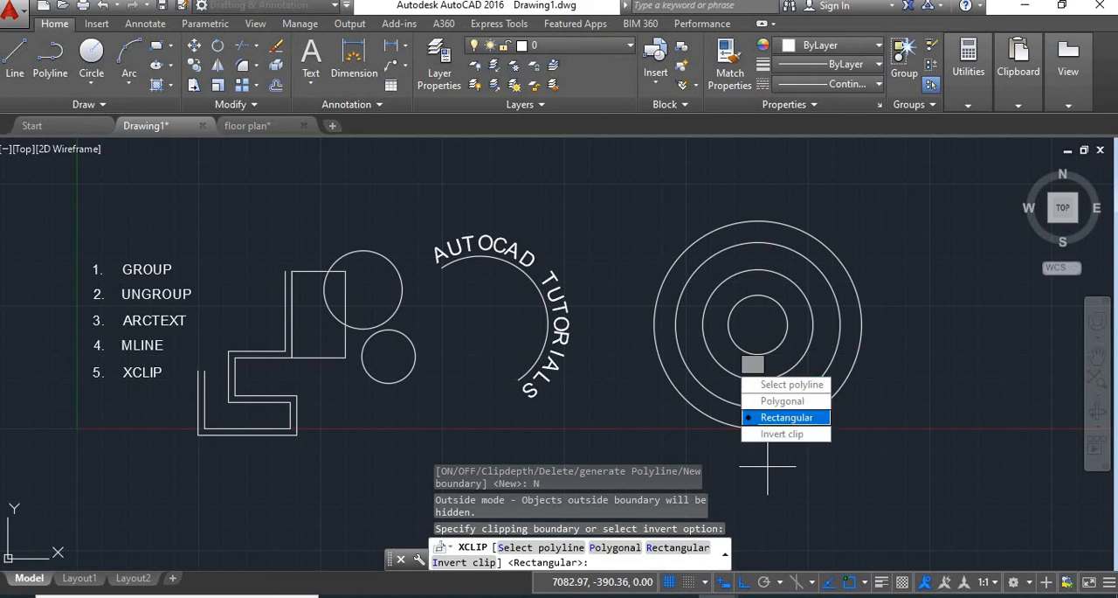
left_click(785, 417)
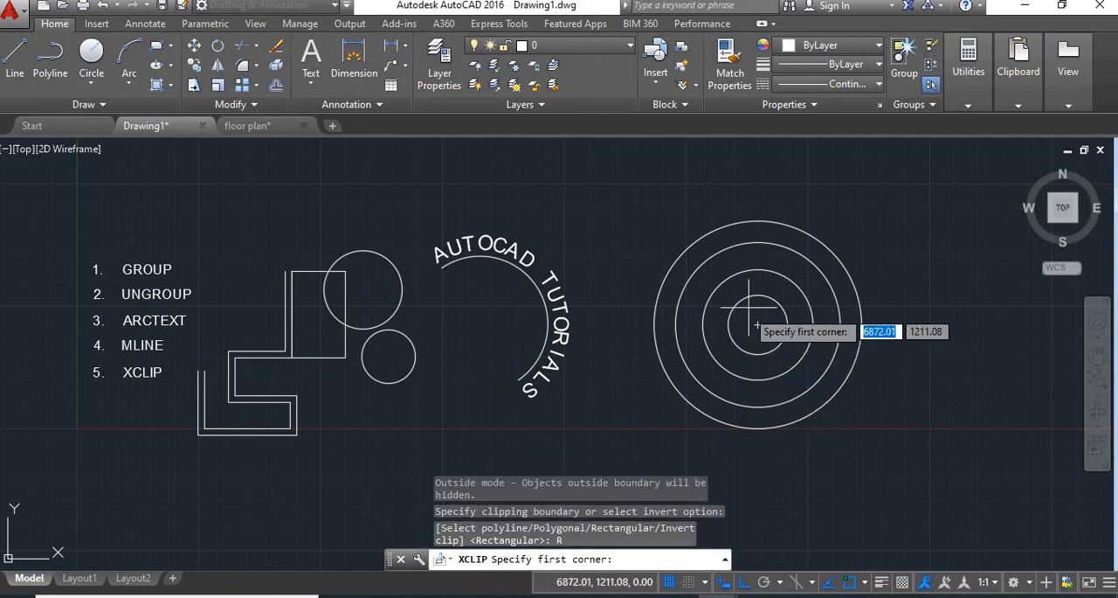
left_click(705, 203)
left_click(891, 376)
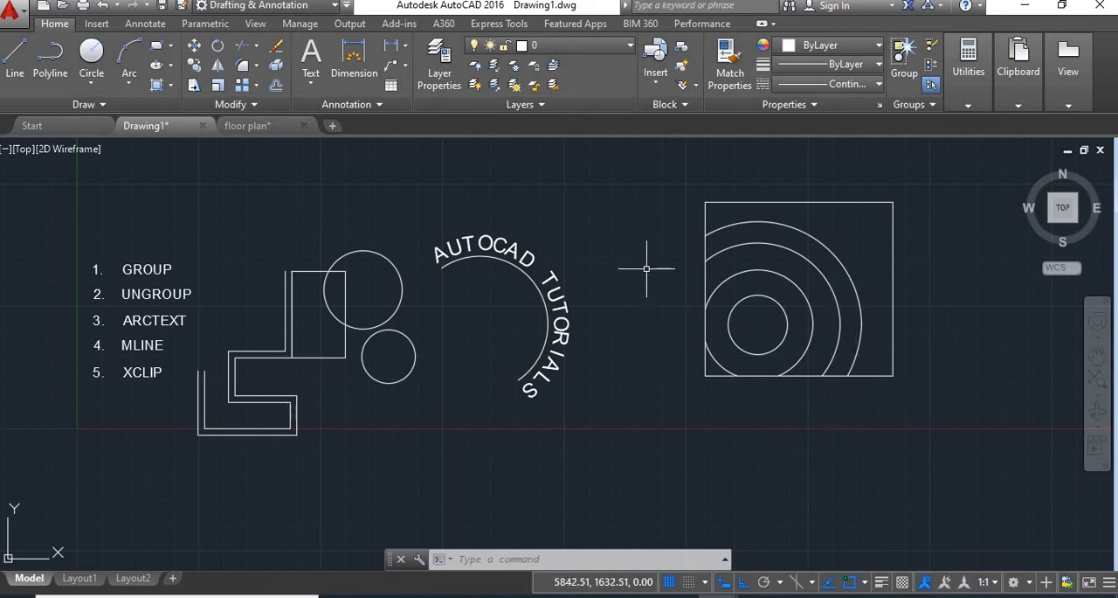
Select the clipped block, invert its clipping boundary, and invert it back to the original side.
left_click(874, 377)
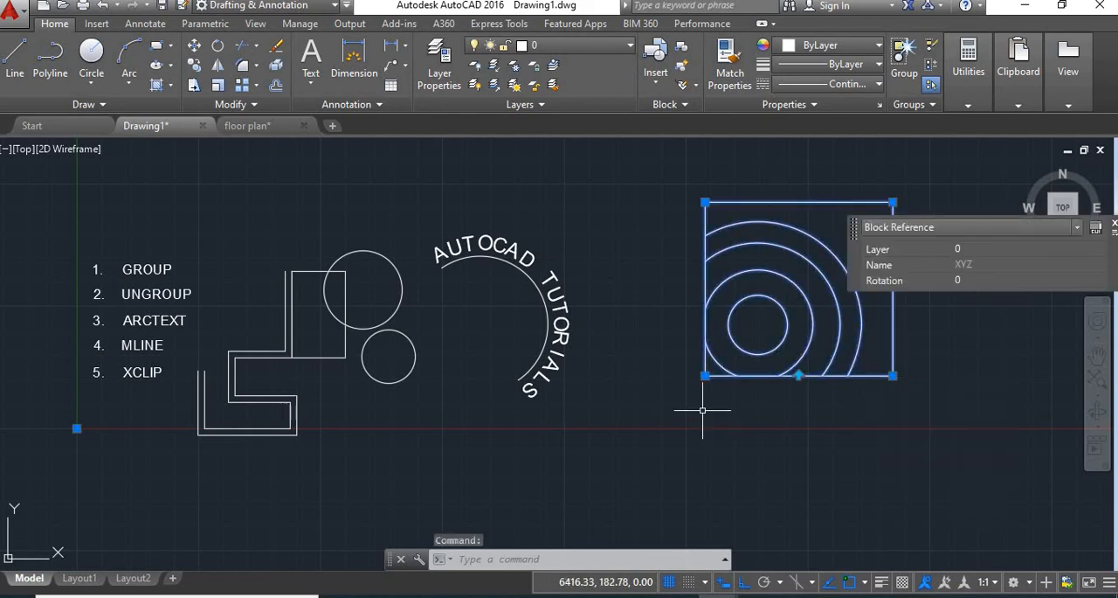
left_click(798, 376)
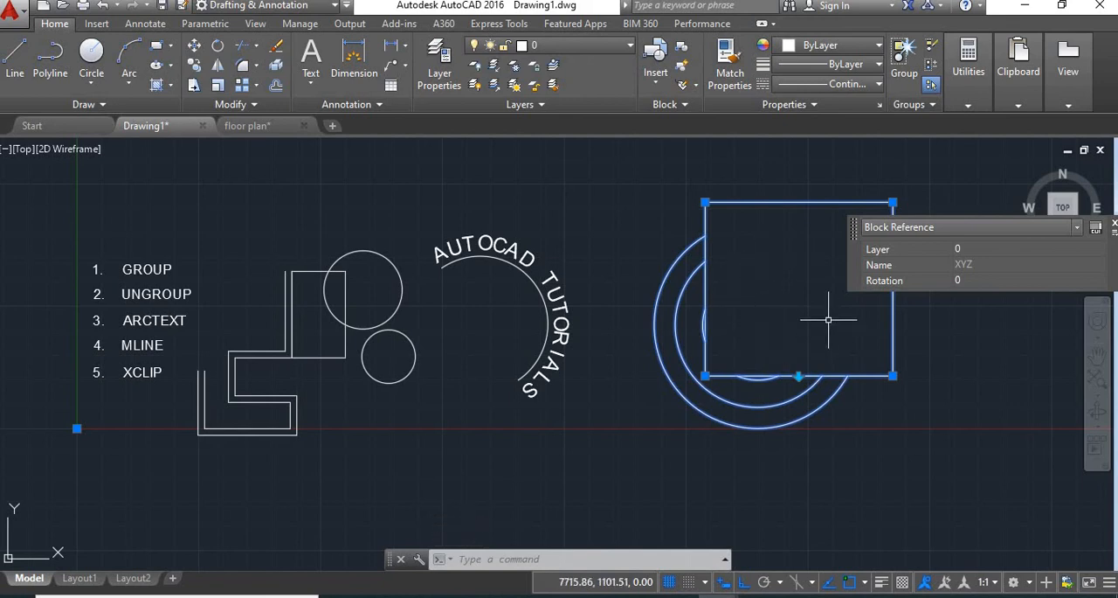
left_click(798, 375)
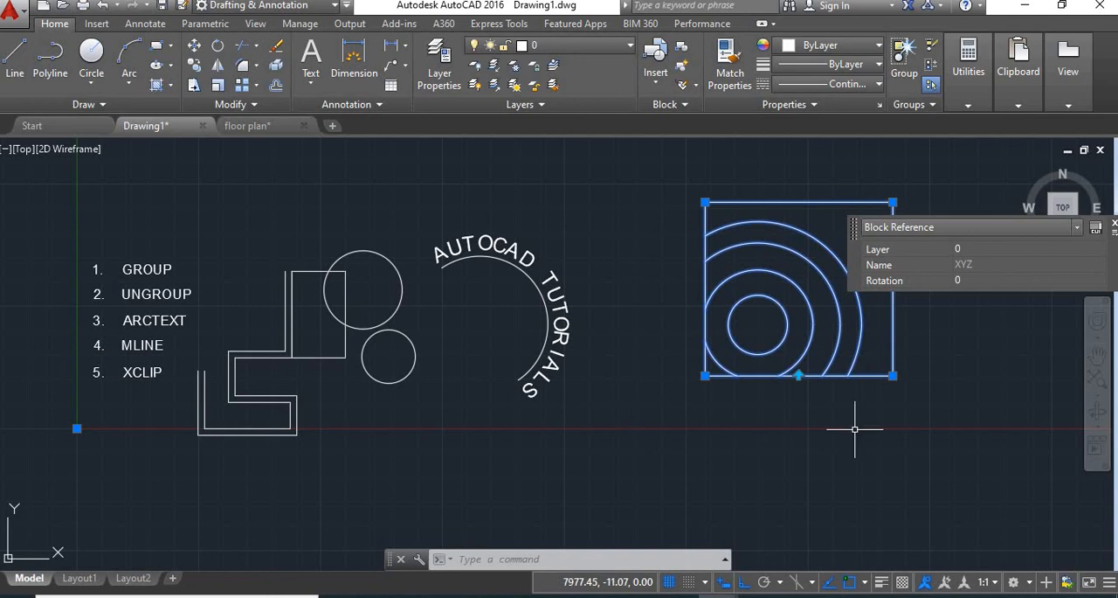
Stretch the clipping boundary's lower edge up to cut through the innermost circle, and back down to just below the second-largest circle.
left_click(892, 376)
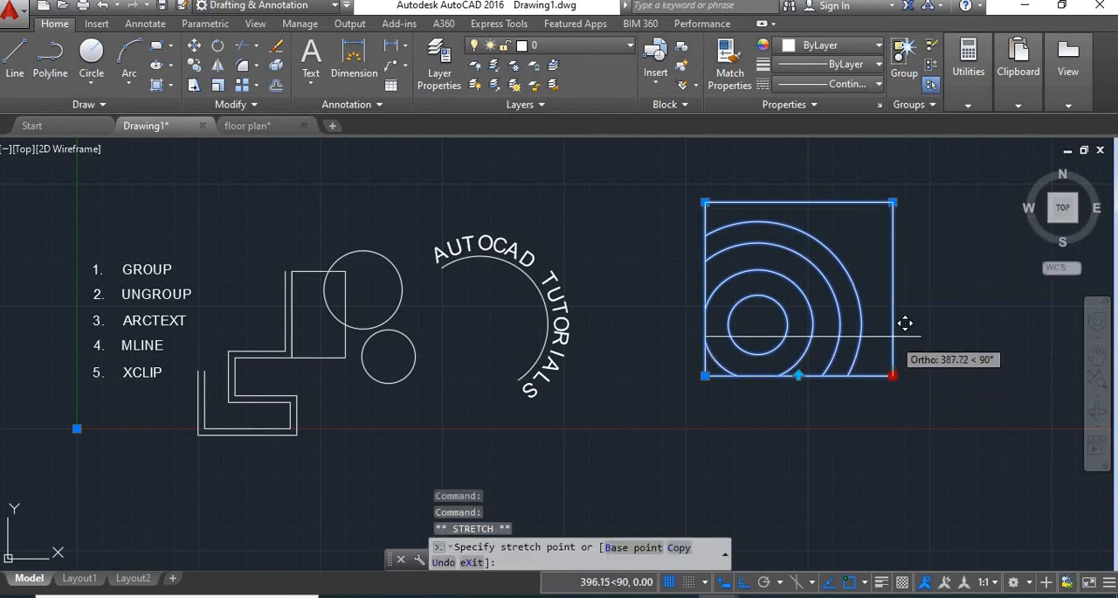
left_click(892, 336)
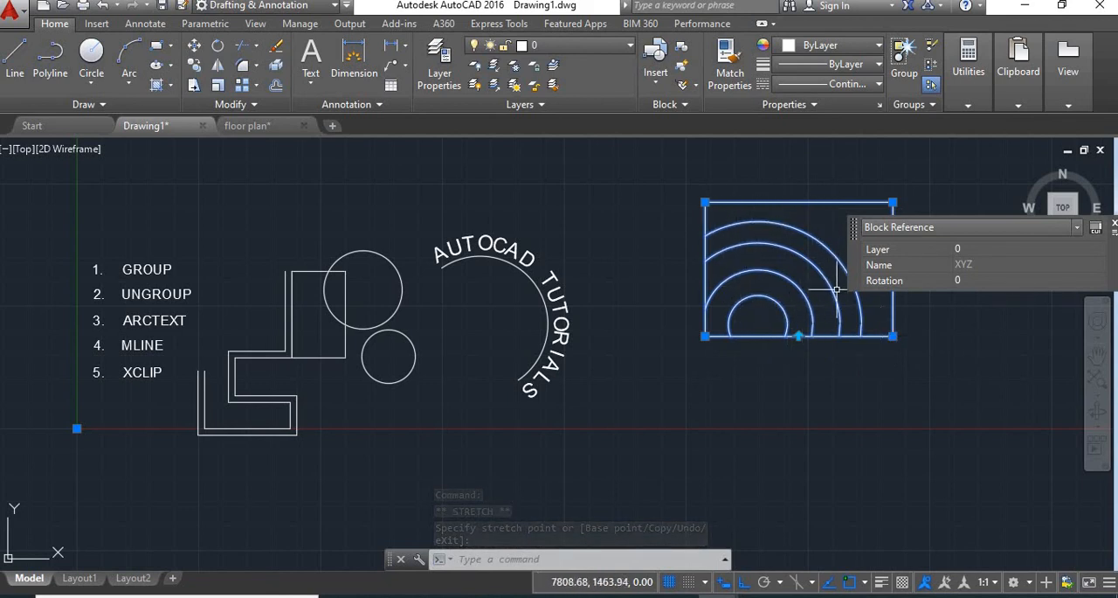
left_click(893, 336)
left_click(892, 411)
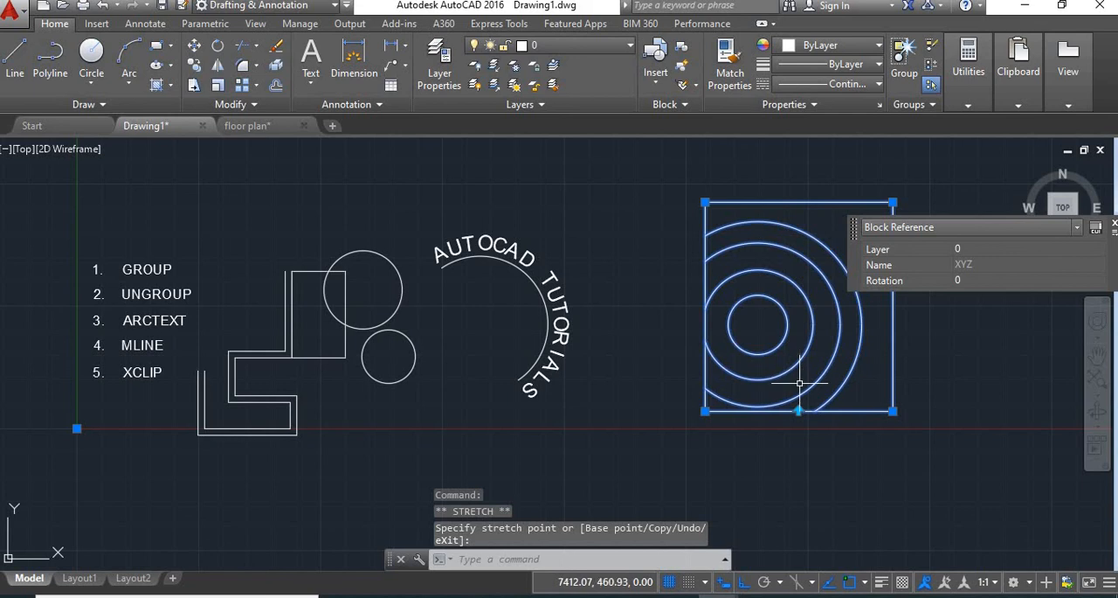
Stretch the clipping boundary's left edge outward past the second-largest circle, and raise its lower edge by about 708 to cut through the innermost circle.
left_click(705, 411)
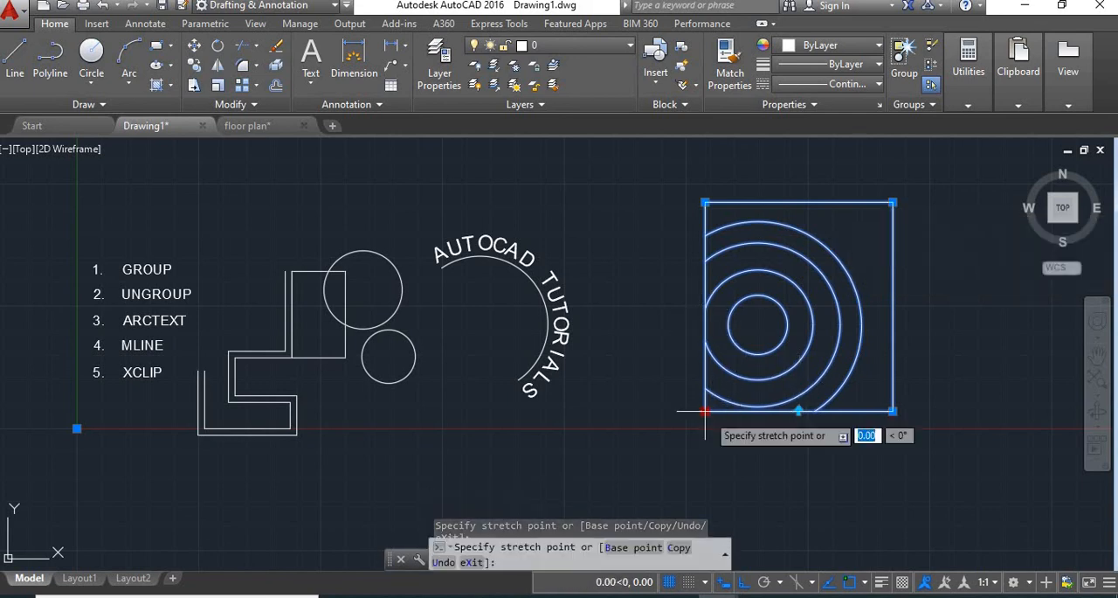
left_click(664, 404)
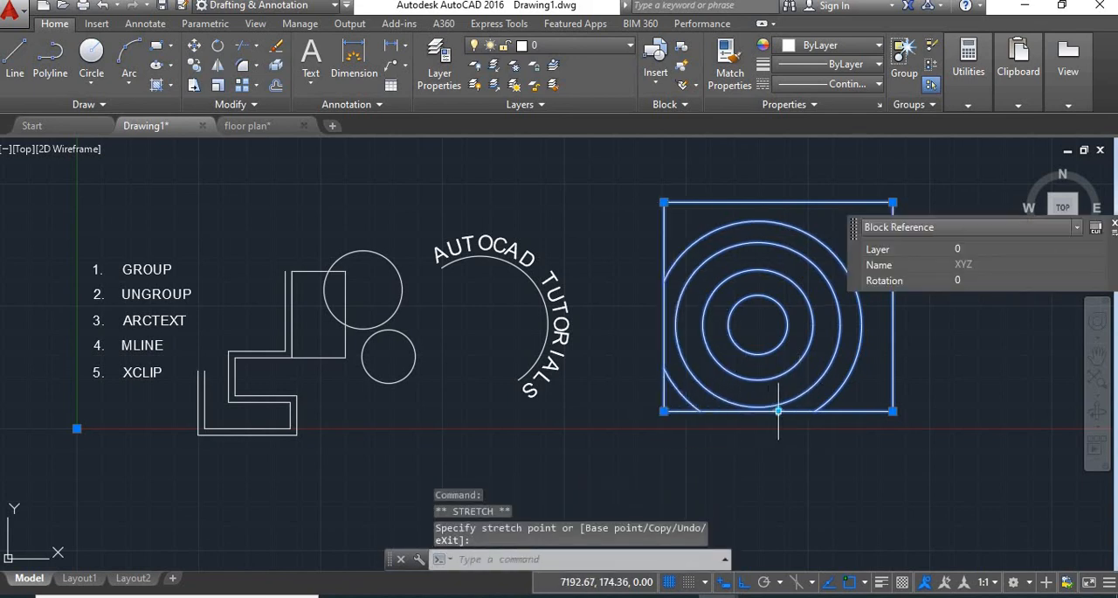
left_click(893, 410)
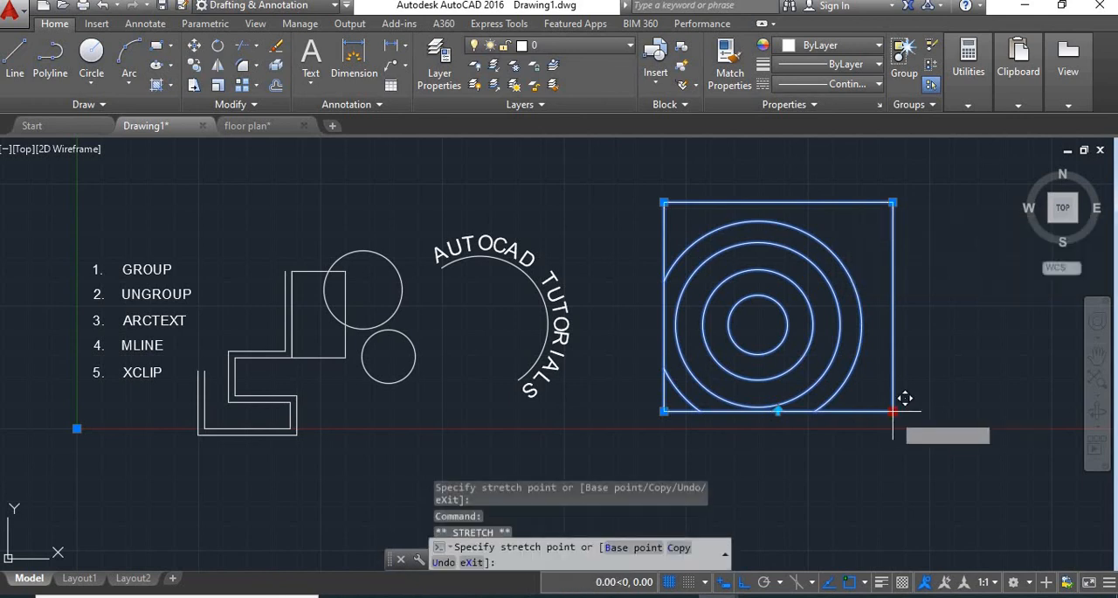
left_click(896, 342)
type("xclip")
key("Return")
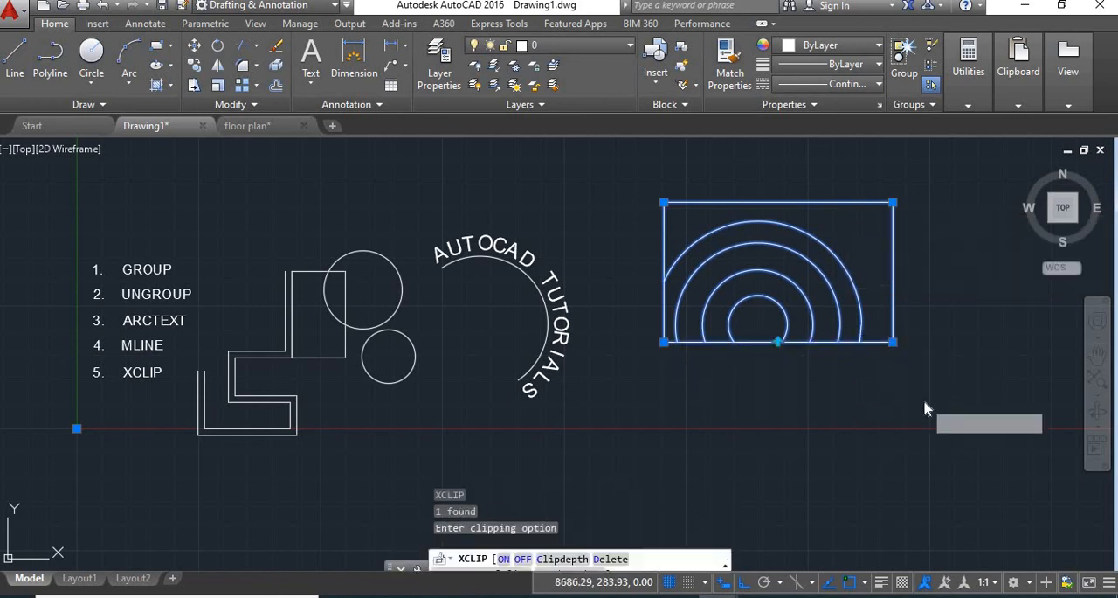
right_click(853, 428)
left_click(894, 194)
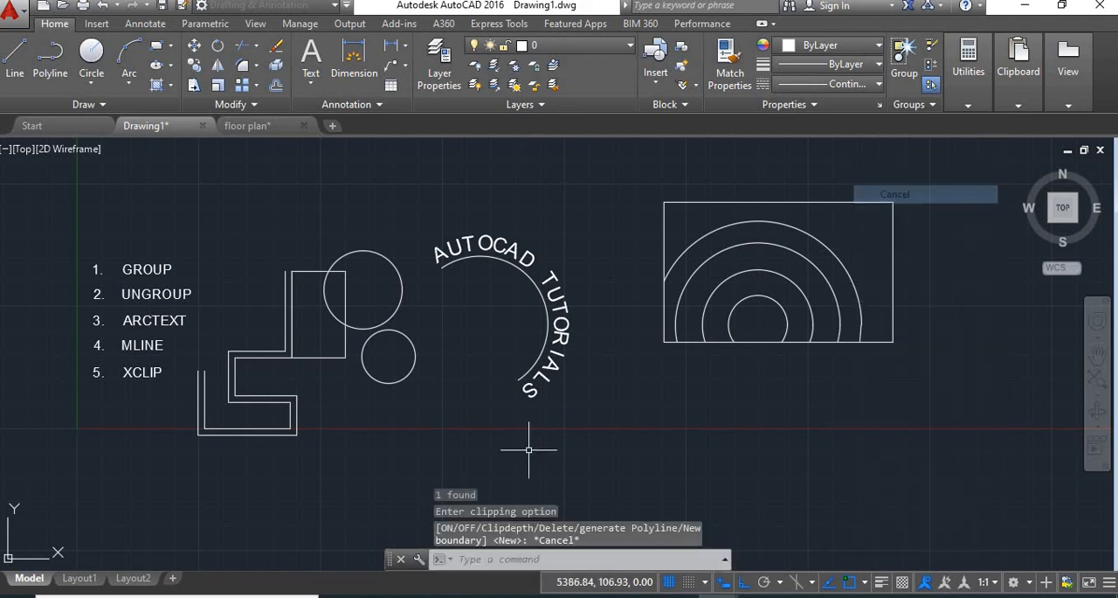
middle_click_drag(595, 420, 709, 420)
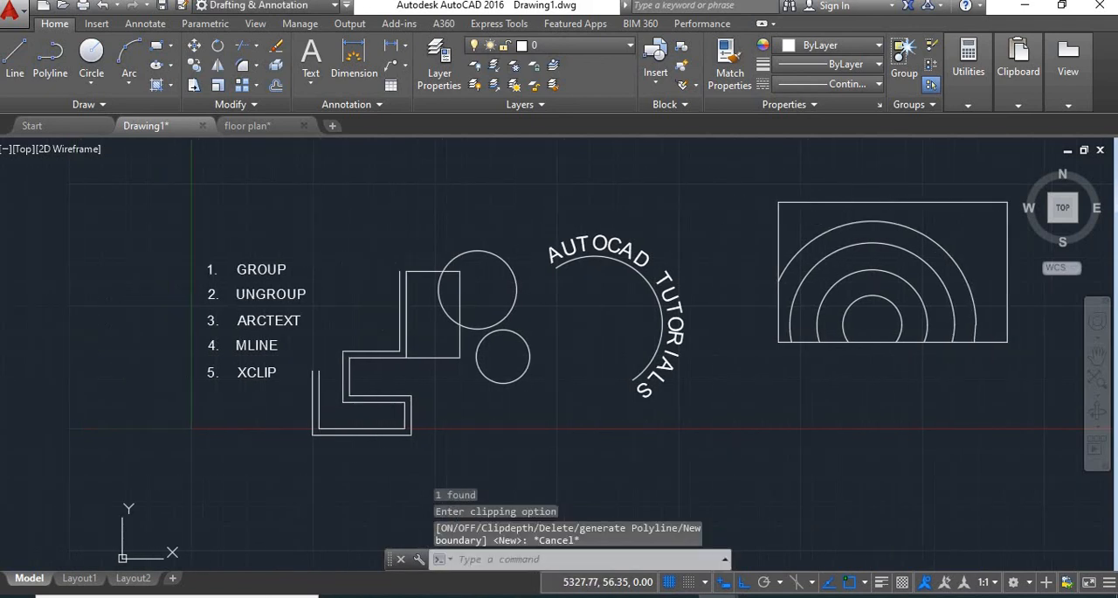